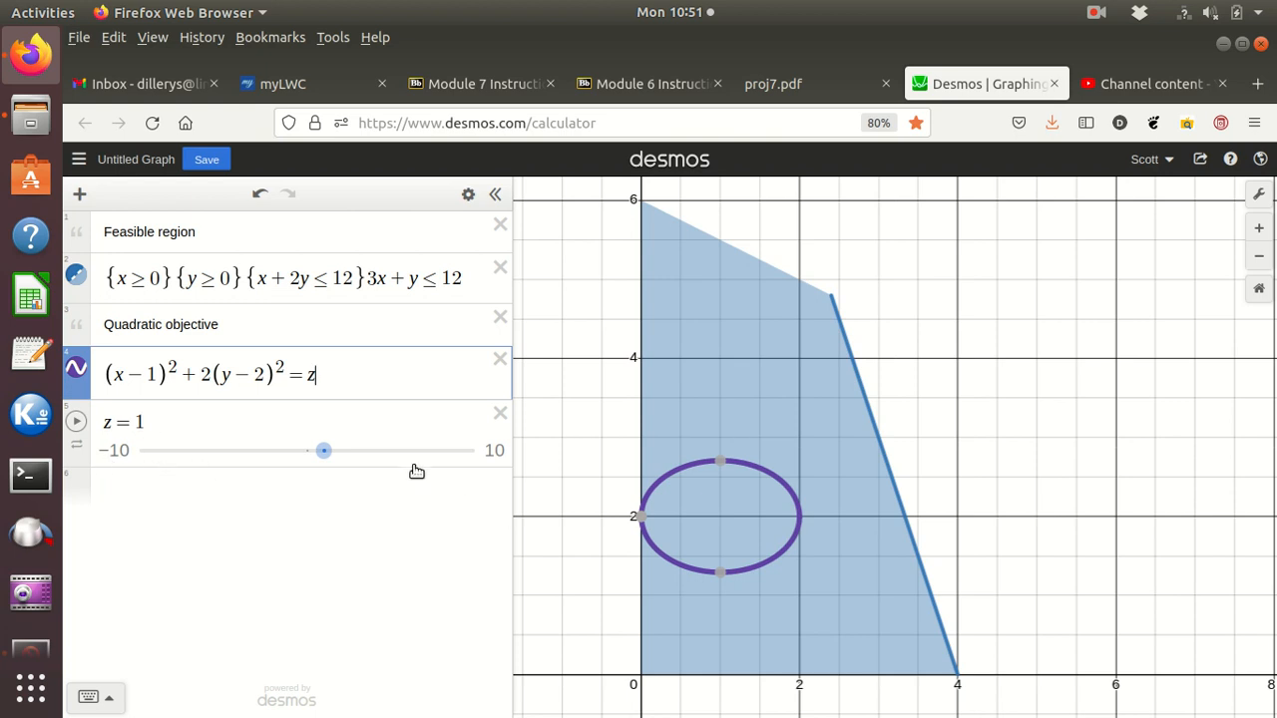
# Set the z slider's lower limit to 0 and raise z to 10 to enlarge the ellipse
pyautogui.click(120, 453)
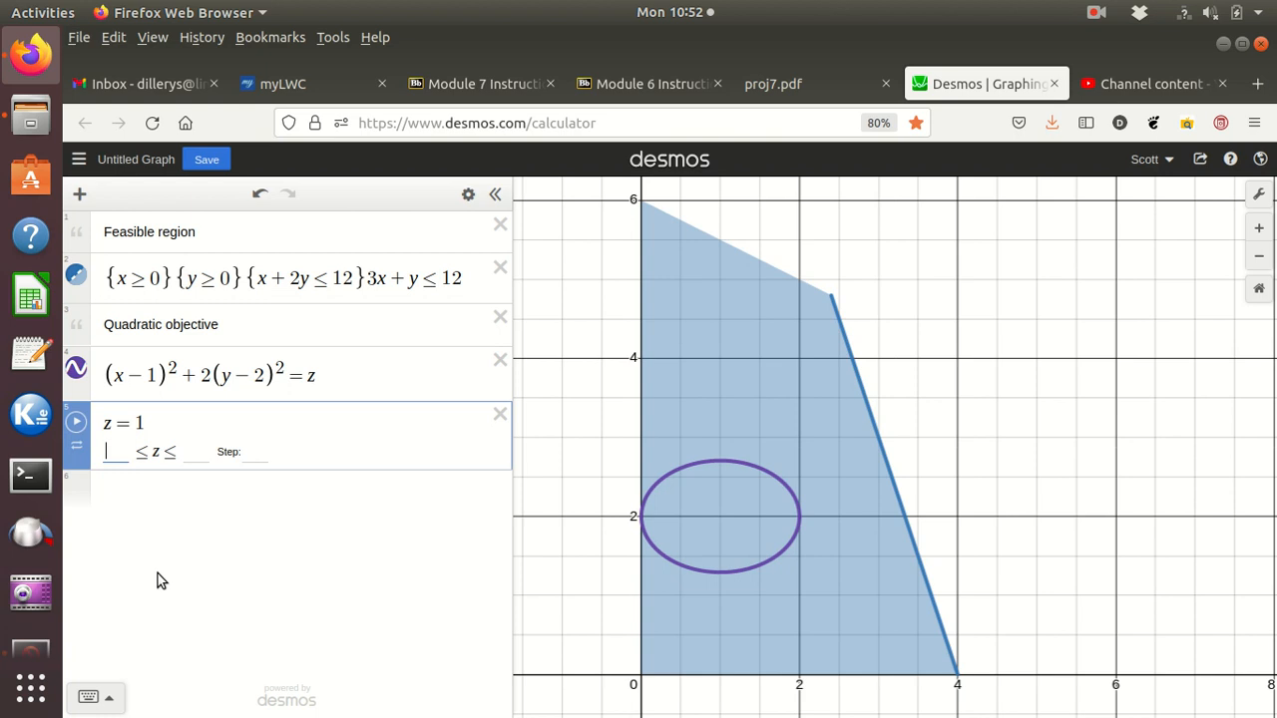
pyautogui.write('1')
pyautogui.press('Return')
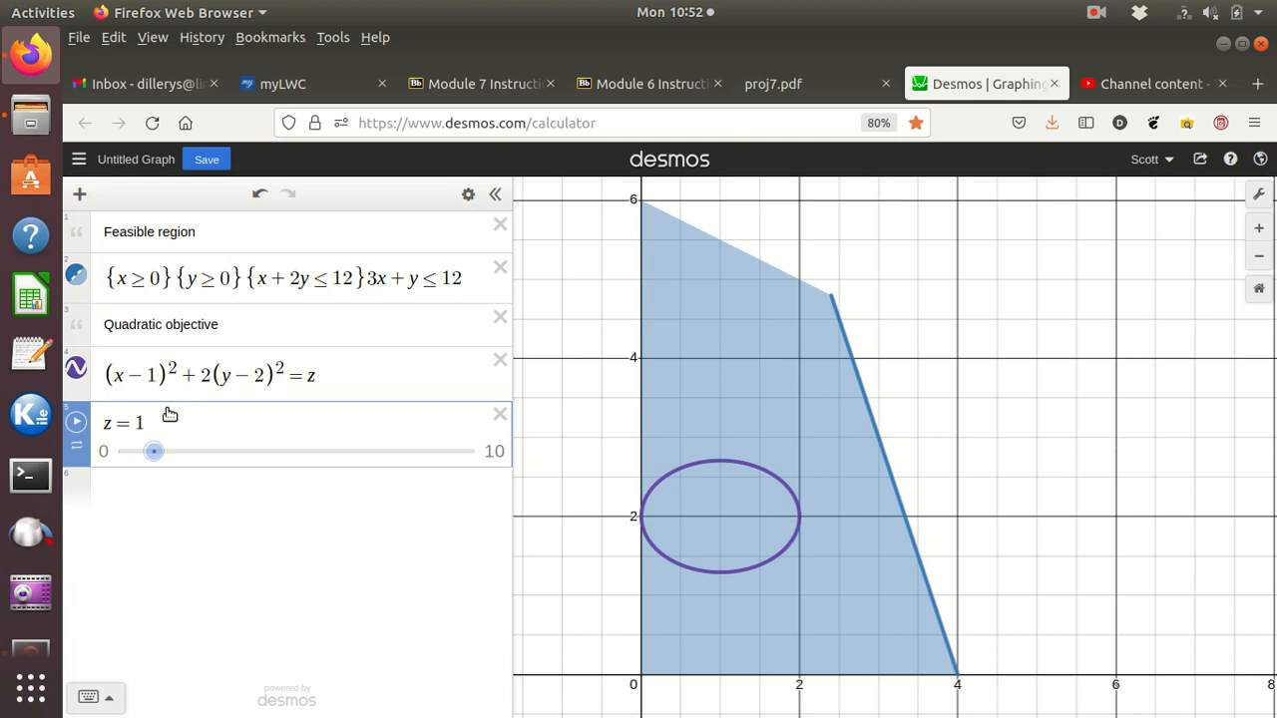
pyautogui.moveTo(155, 454); pyautogui.dragTo(229, 454)
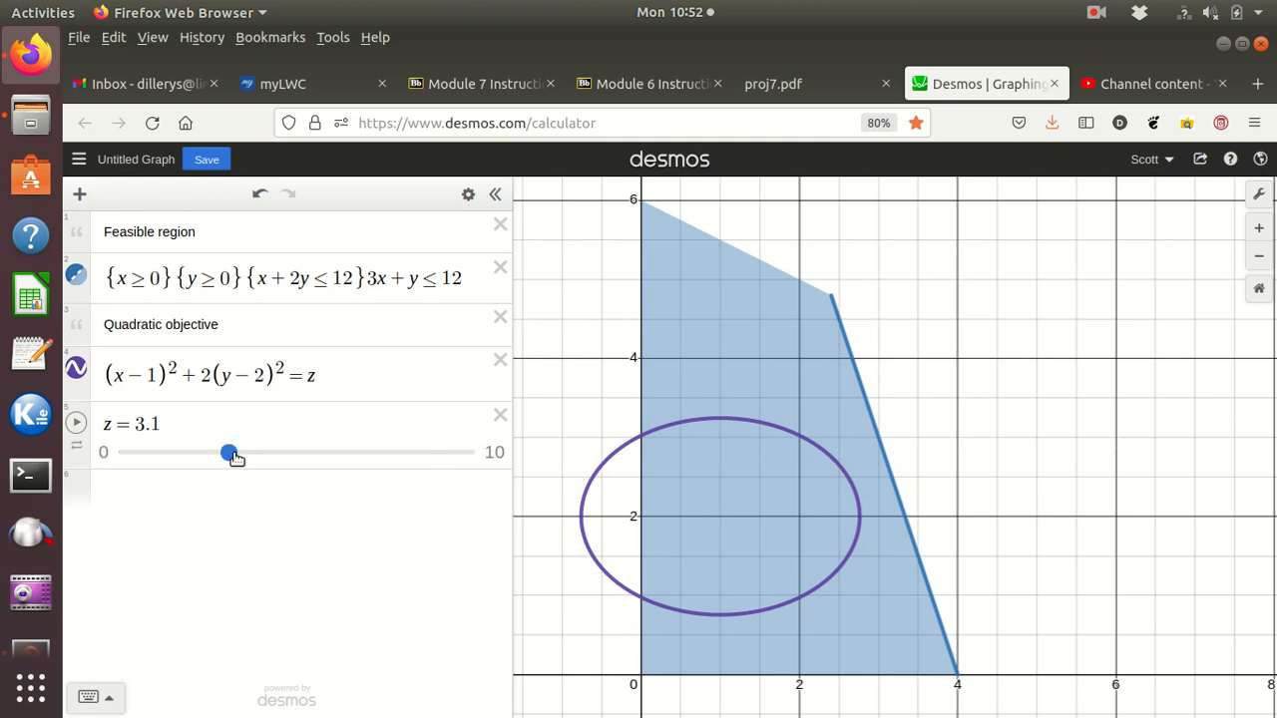
pyautogui.moveTo(230, 456); pyautogui.dragTo(498, 493)
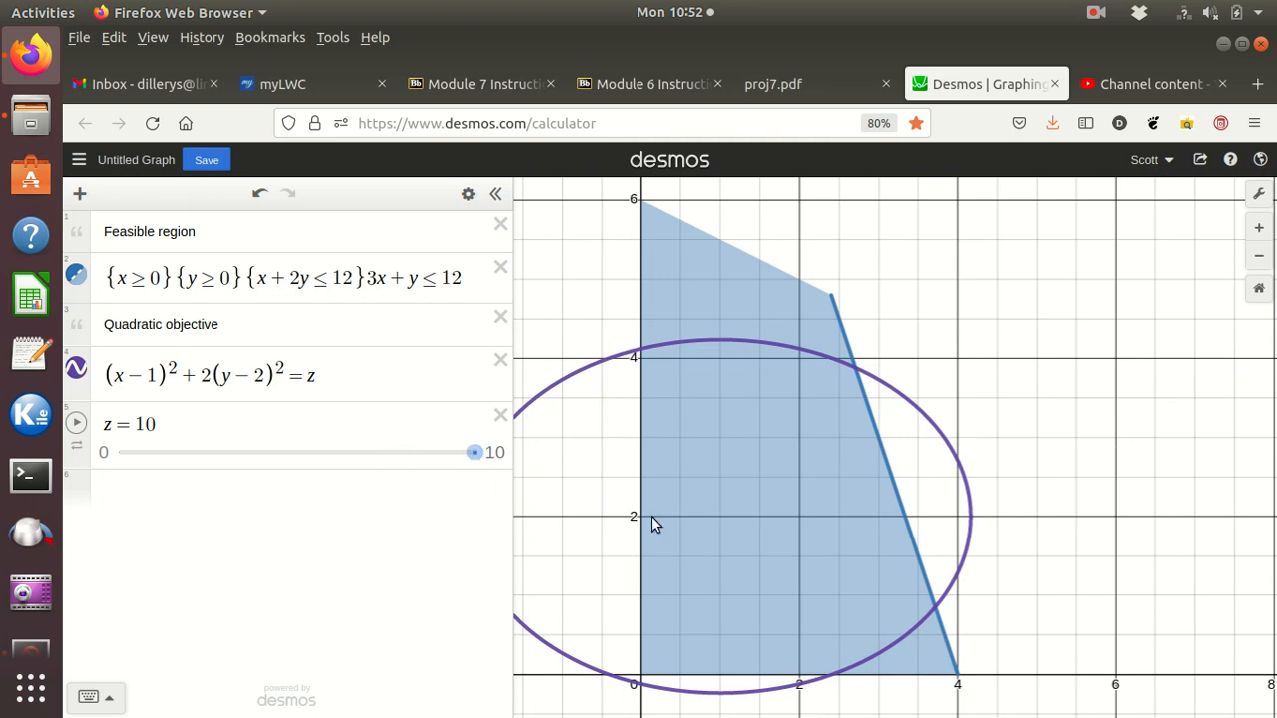
# Extend the z slider's upper limit to 40 and raise z to 33.1 so the ellipse reaches the region's upper corner
pyautogui.click(495, 453)
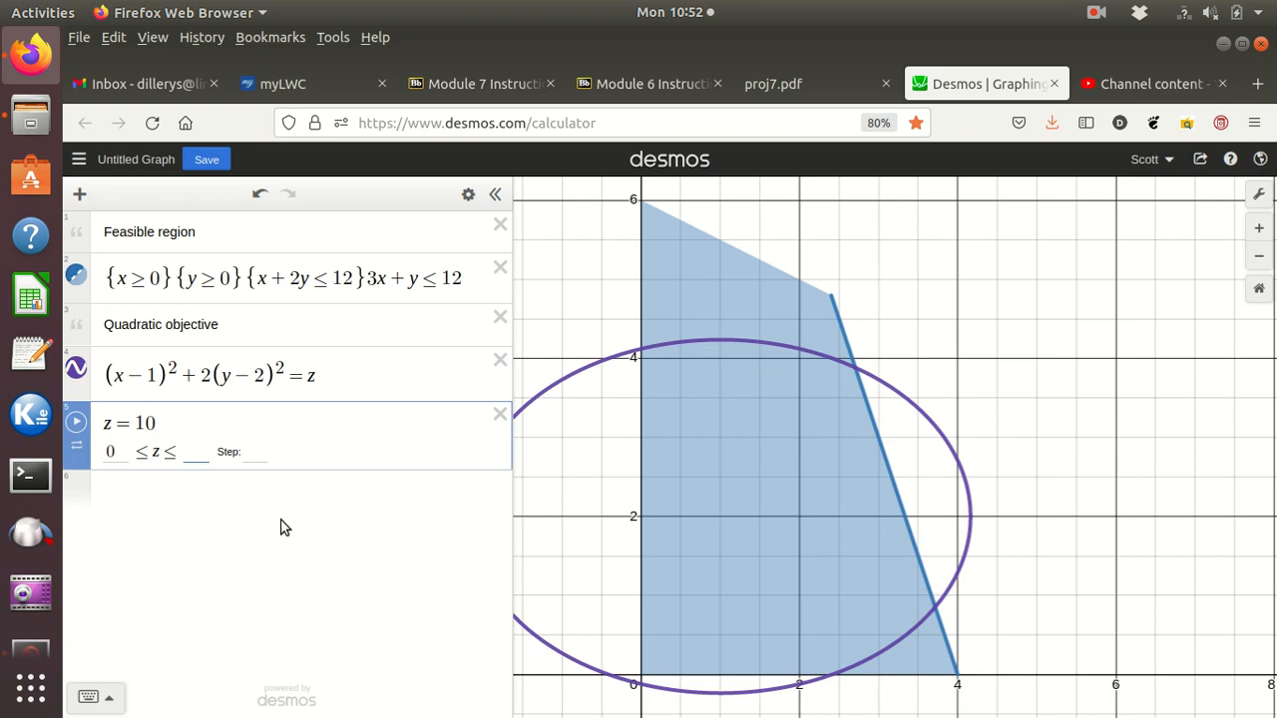
pyautogui.write('40')
pyautogui.press('Return')
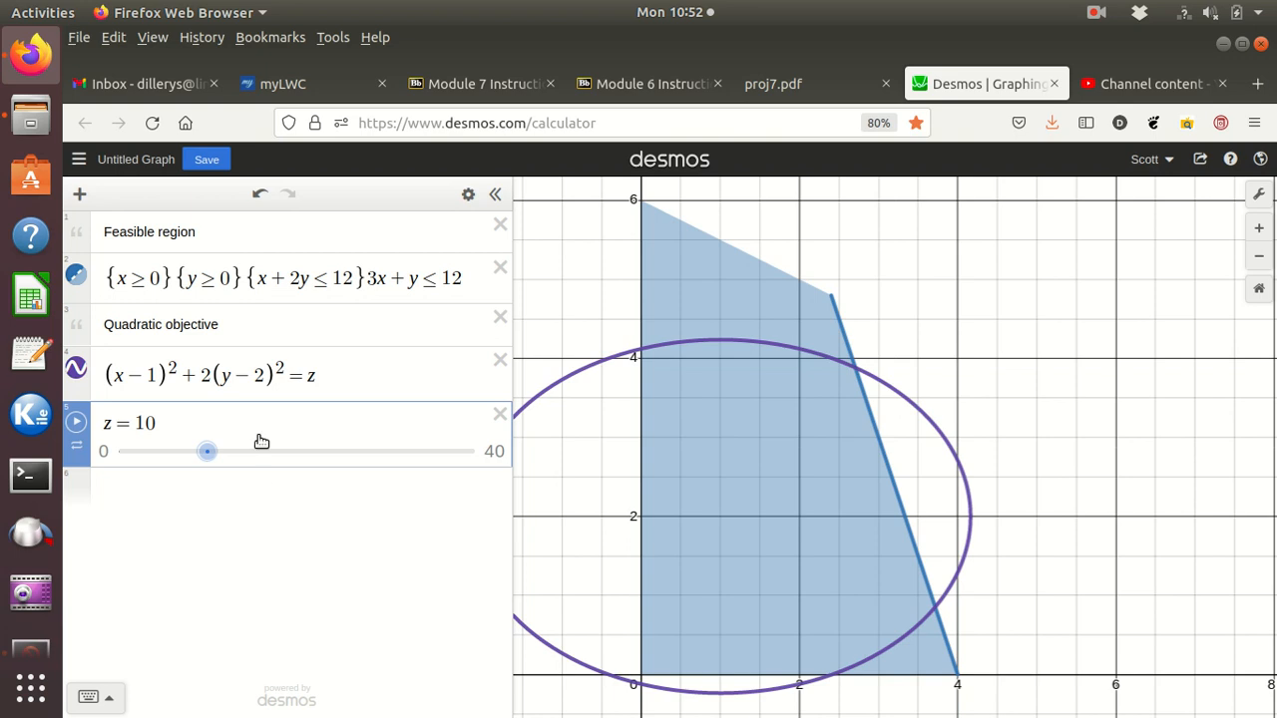
pyautogui.moveTo(207, 451); pyautogui.dragTo(268, 457)
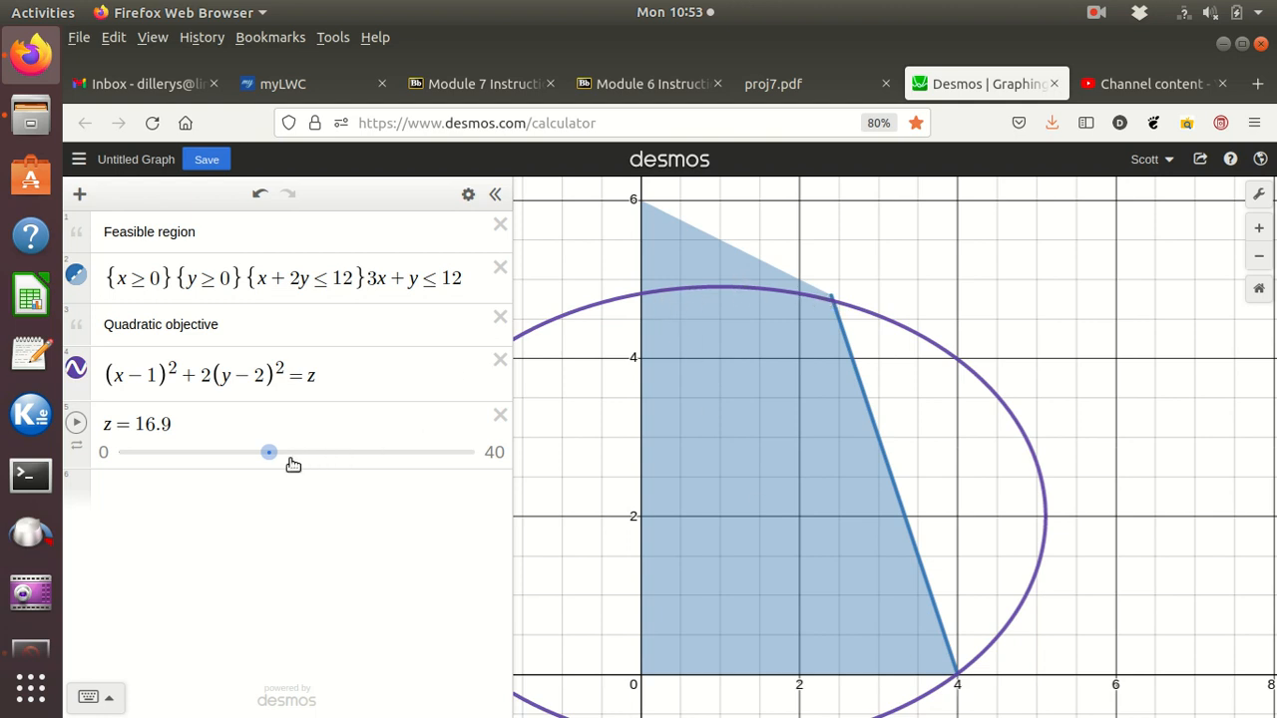
pyautogui.moveTo(269, 456); pyautogui.dragTo(416, 456)
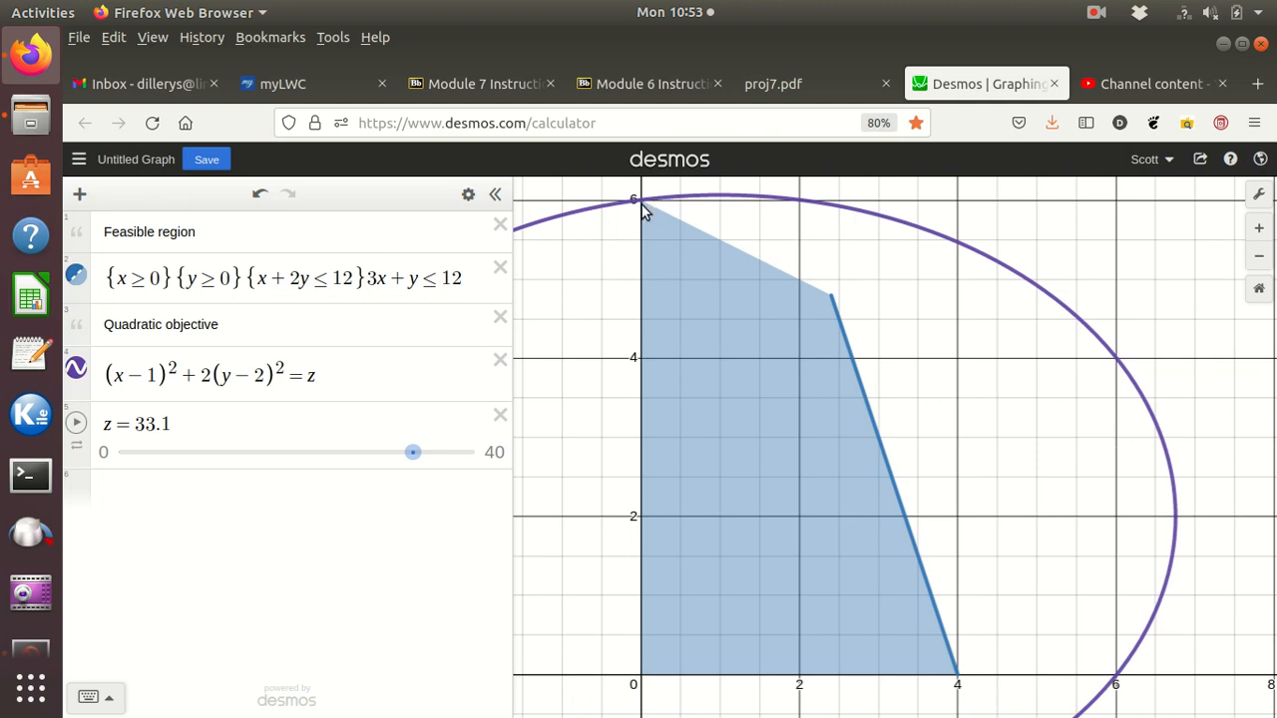
# Add a note below the z slider reading "maximum at x=0 and y=6"
pyautogui.click(211, 489)
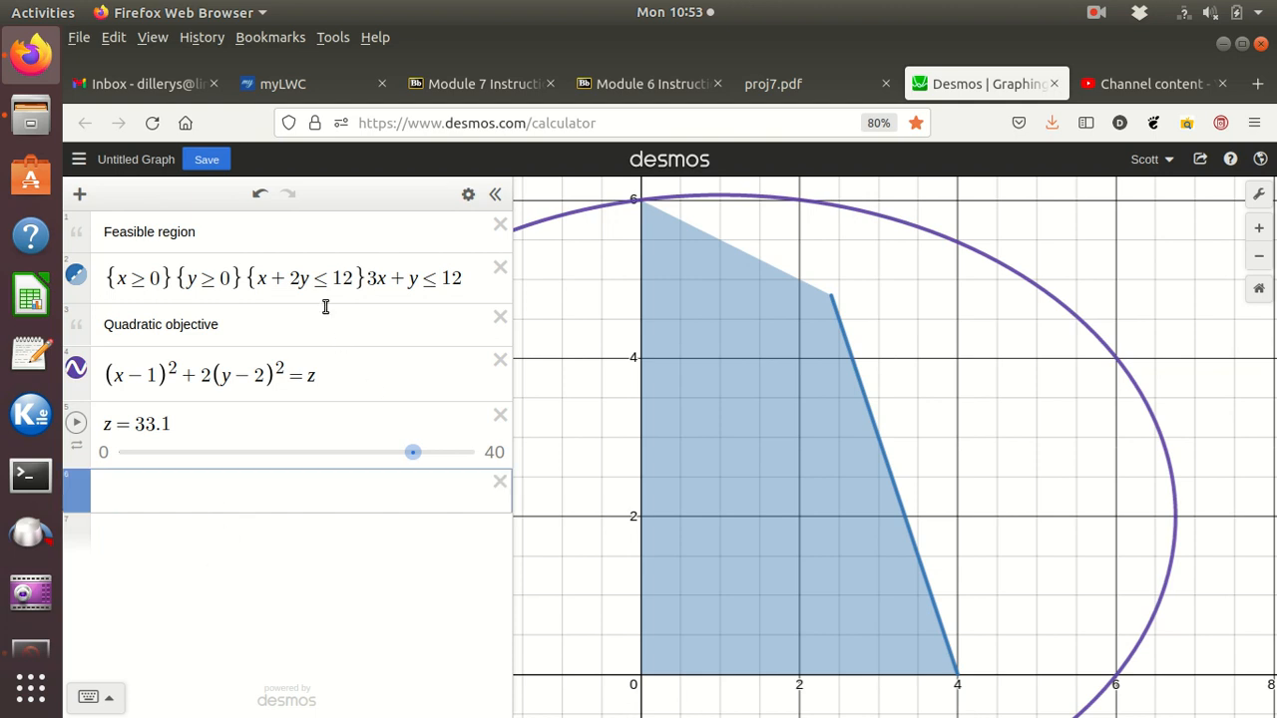
pyautogui.click(80, 194)
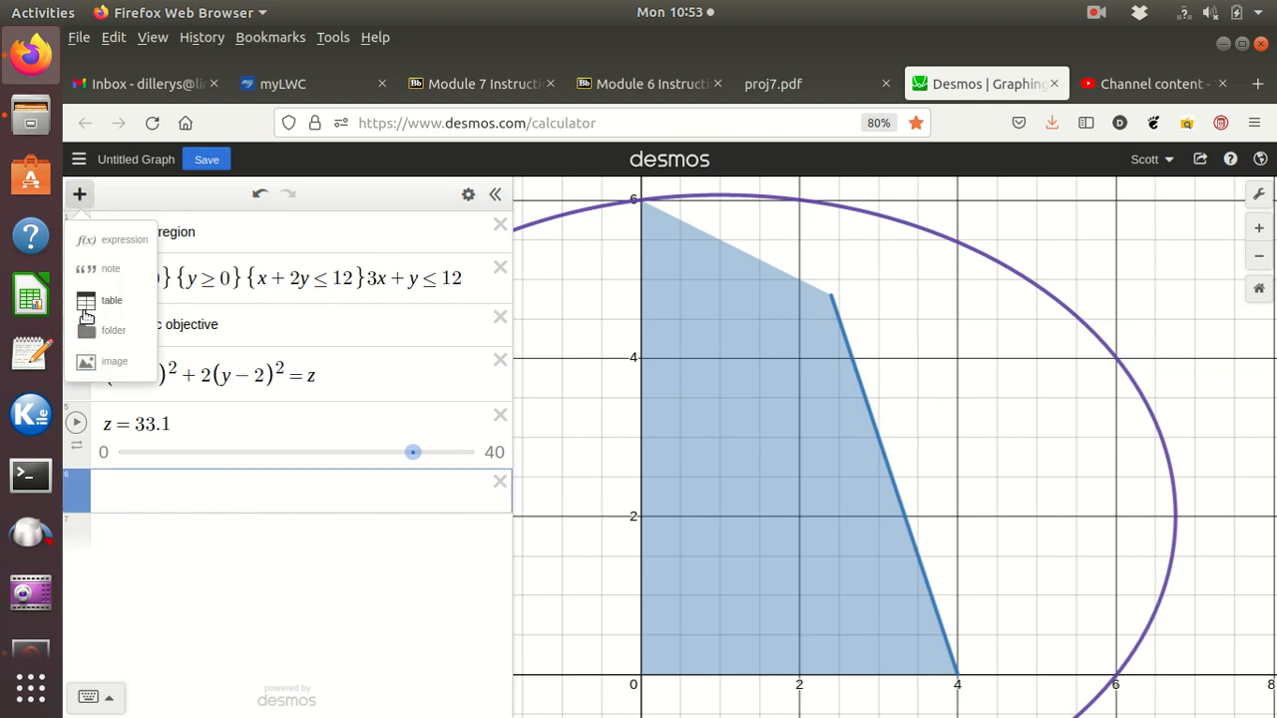
pyautogui.click(86, 268)
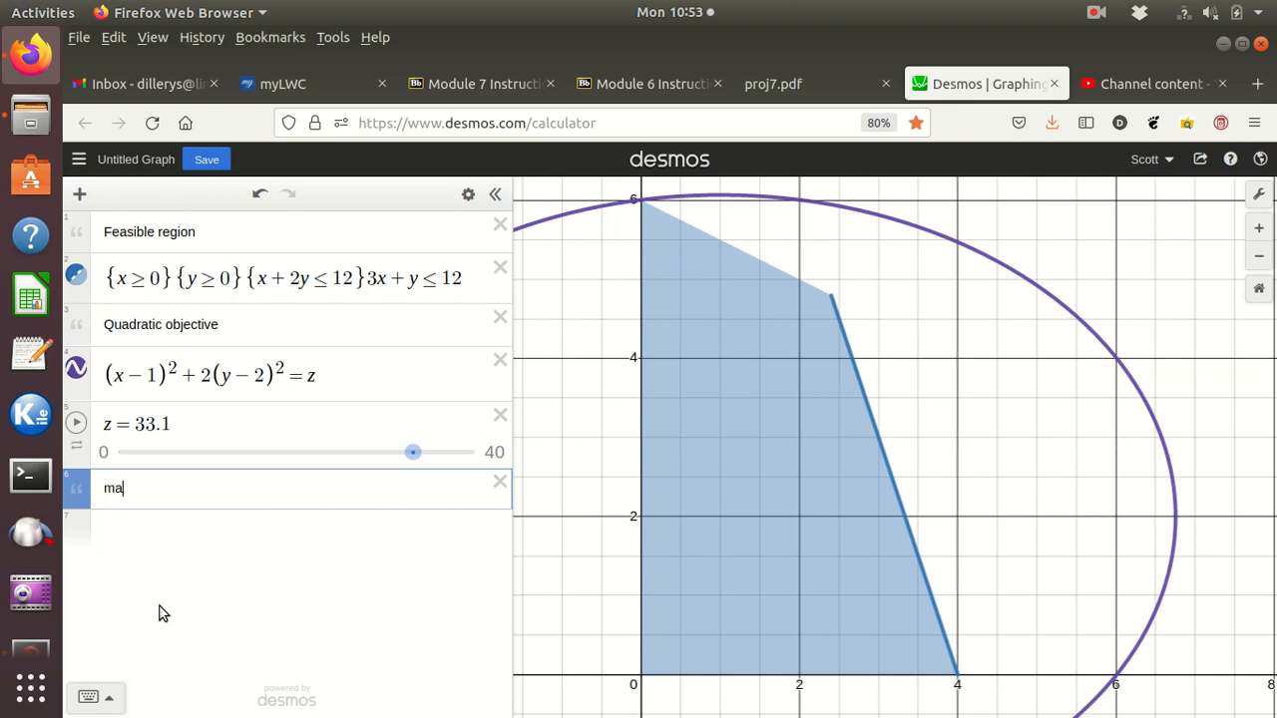
pyautogui.write('maximum a')
pyautogui.write('t x=0 and y=6')
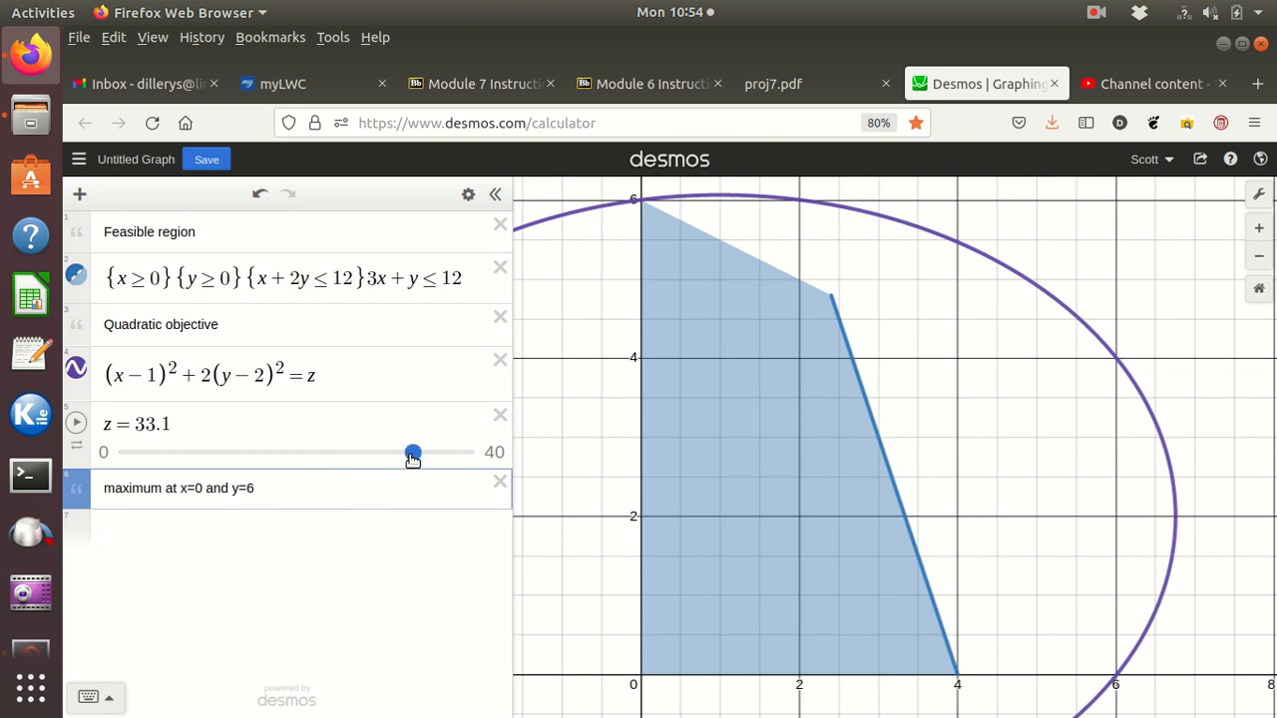
# Lower z to 32 and on down to 0 to shrink the ellipse to its center
pyautogui.moveTo(412, 458); pyautogui.dragTo(403, 454)
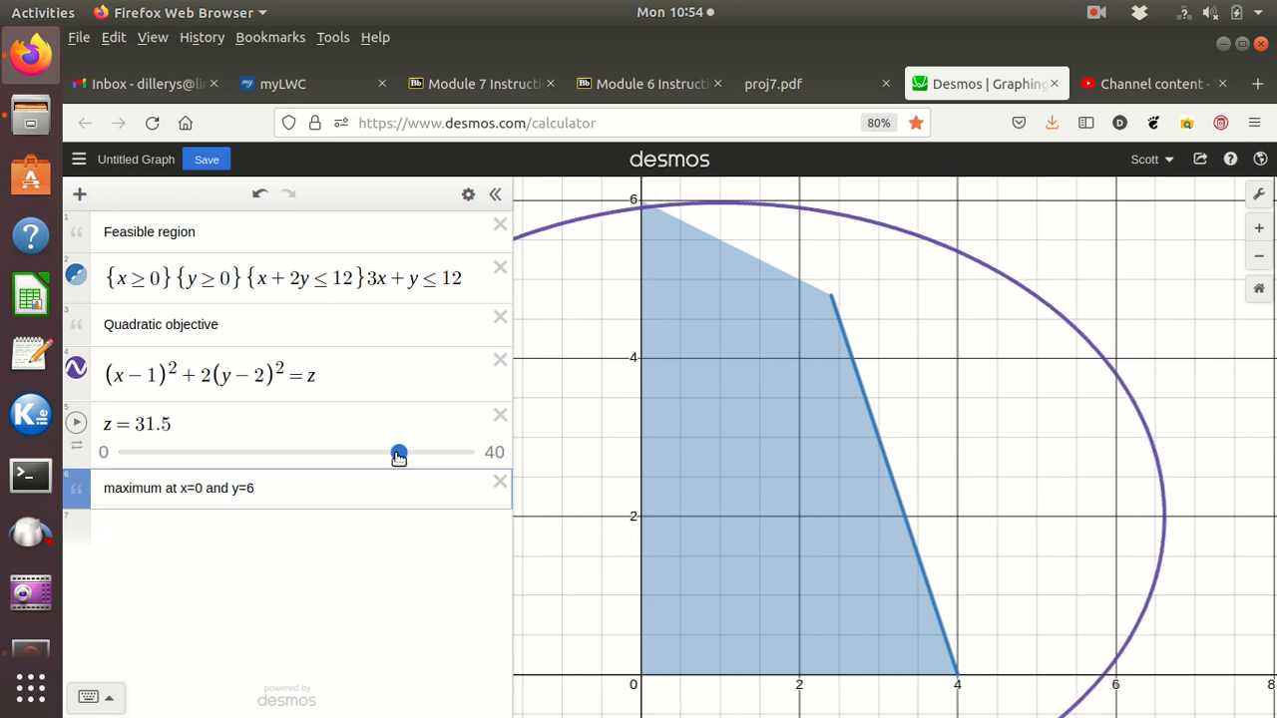
pyautogui.moveTo(399, 457); pyautogui.dragTo(402, 457)
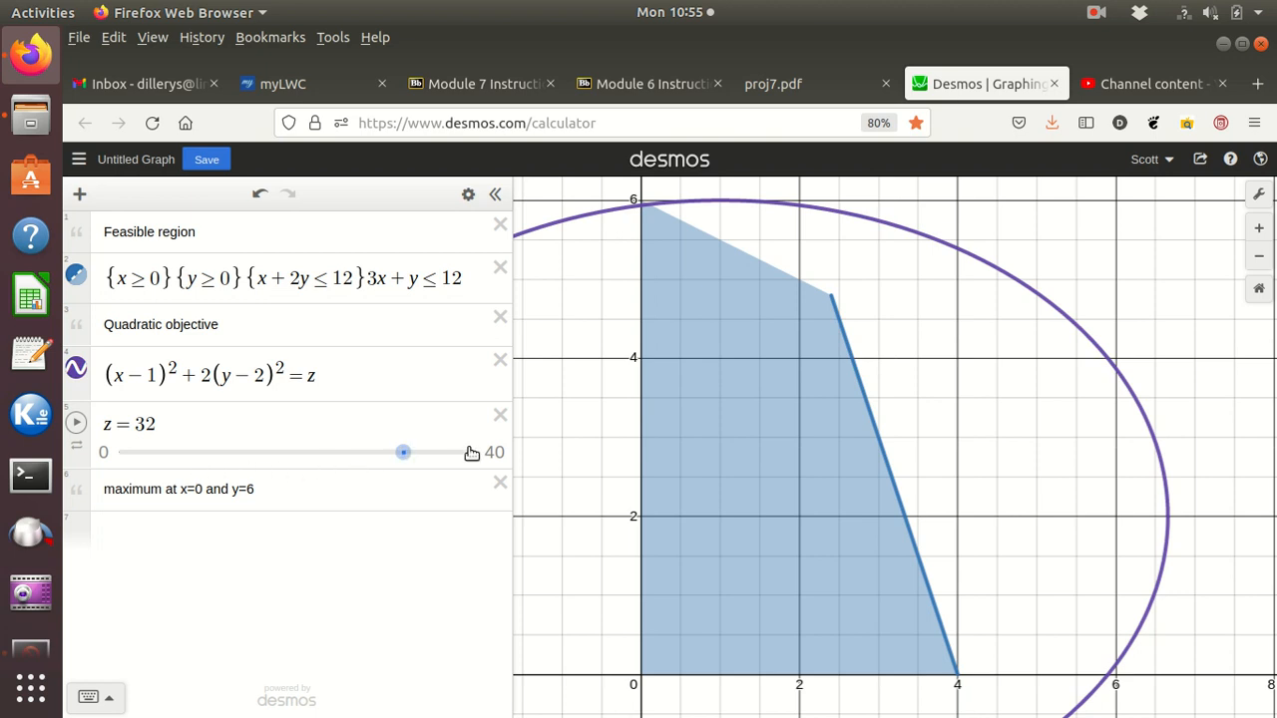
pyautogui.moveTo(403, 457); pyautogui.dragTo(118, 477)
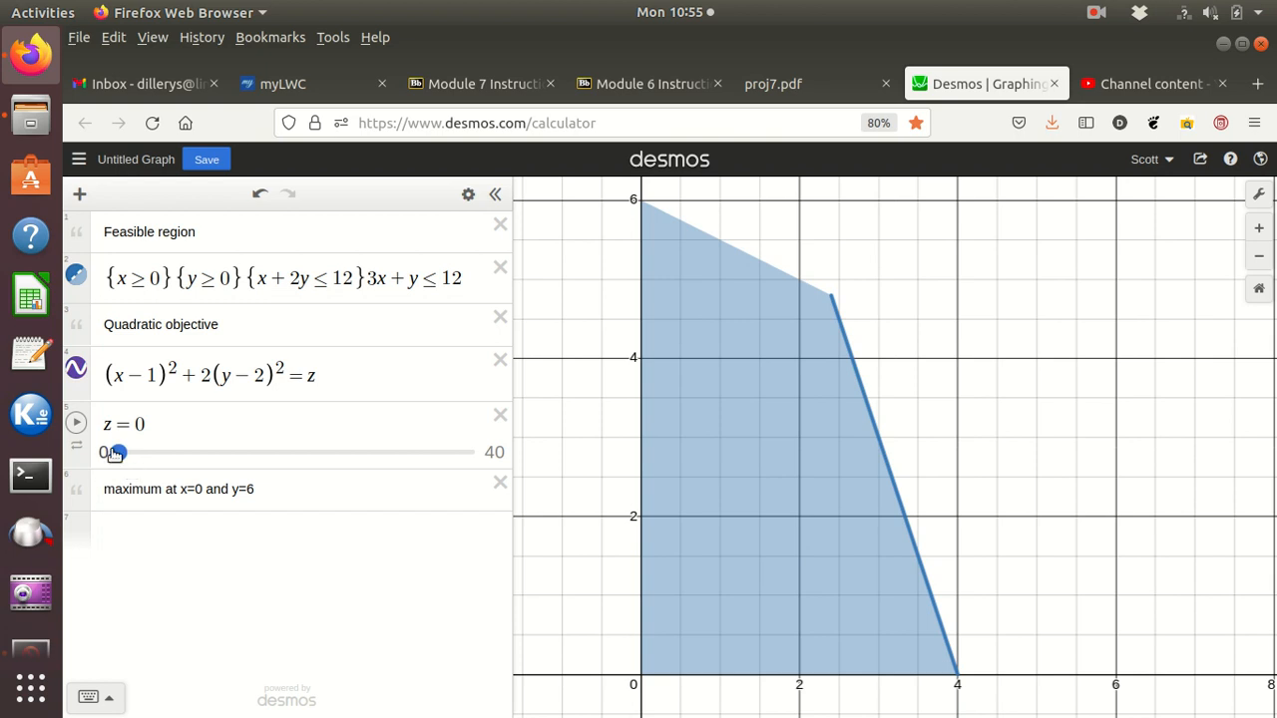
pyautogui.moveTo(121, 454); pyautogui.dragTo(126, 454)
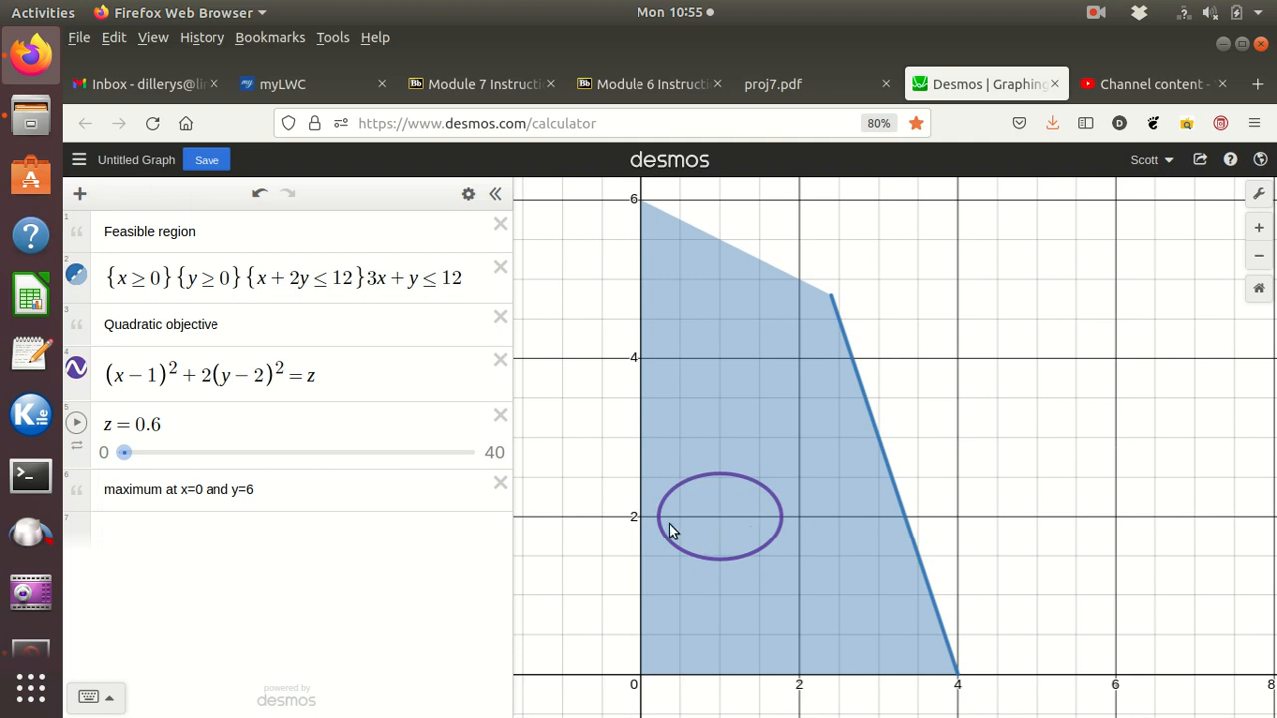
pyautogui.moveTo(122, 452); pyautogui.dragTo(111, 455)
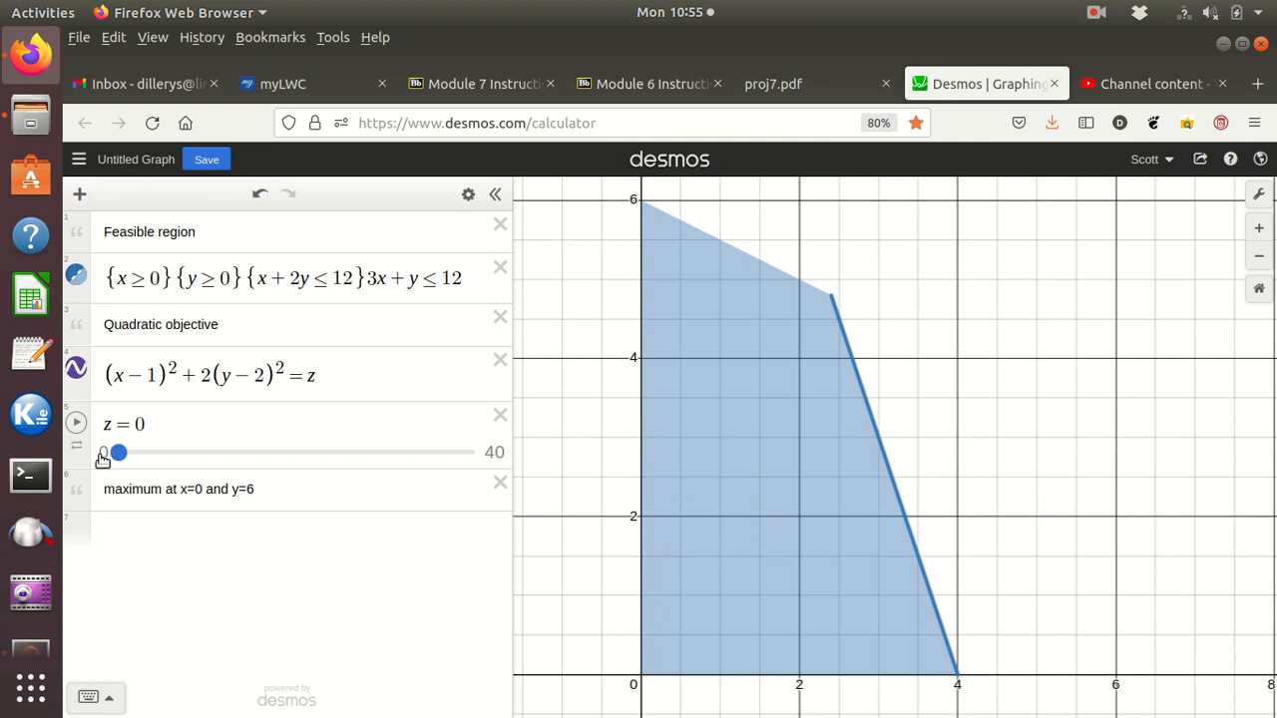
# Add a note below the maximum note reading "minimum is z=0, x=1, y=2"
pyautogui.click(138, 537)
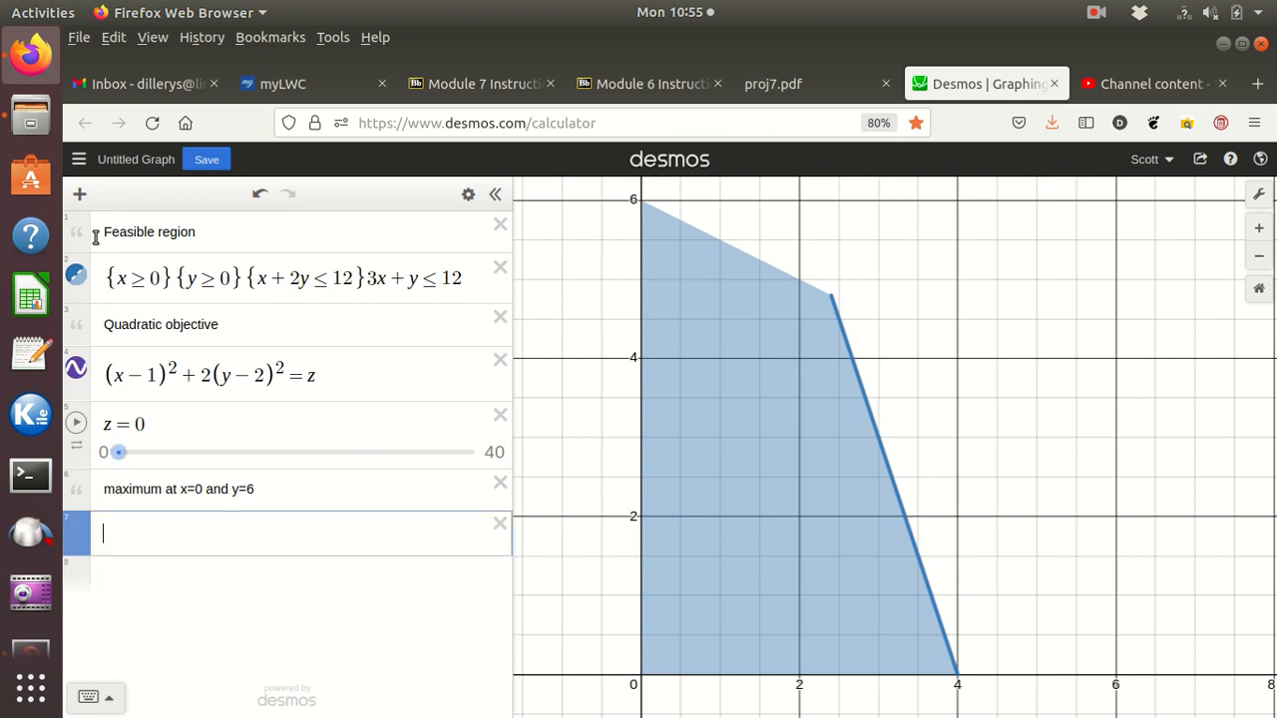
pyautogui.click(80, 194)
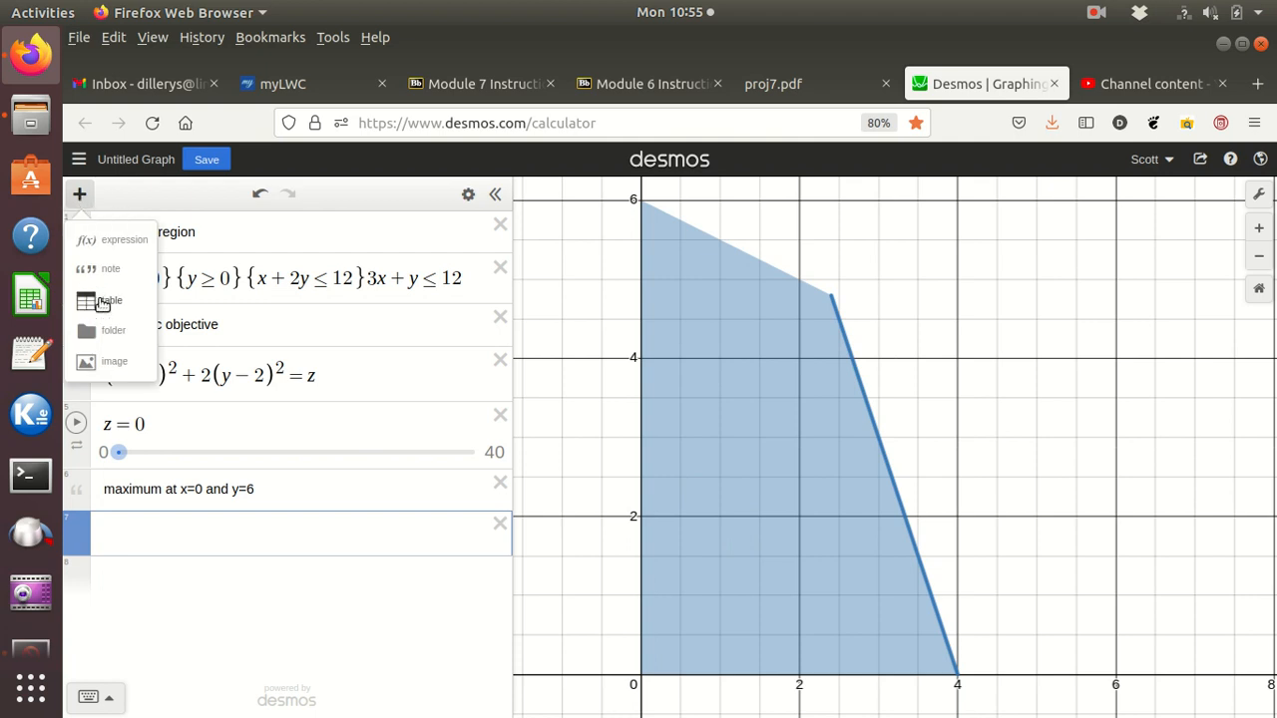
pyautogui.click(107, 270)
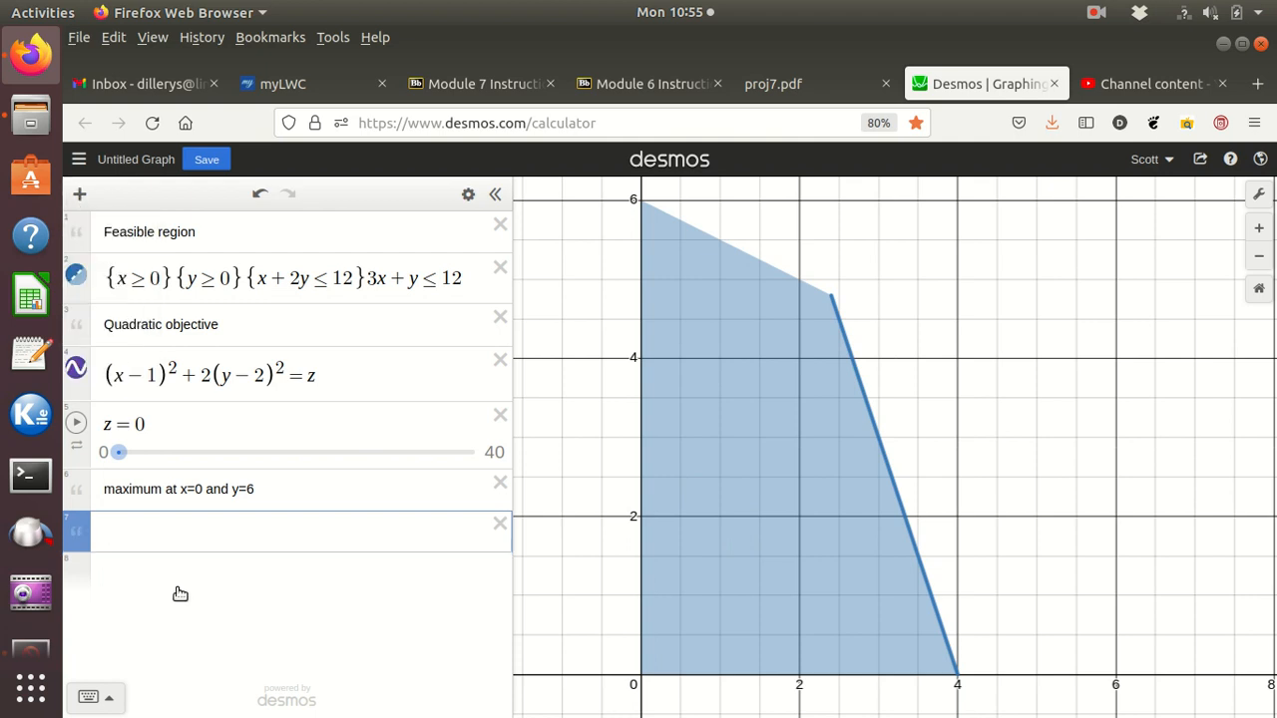
pyautogui.write('minimum is z=0')
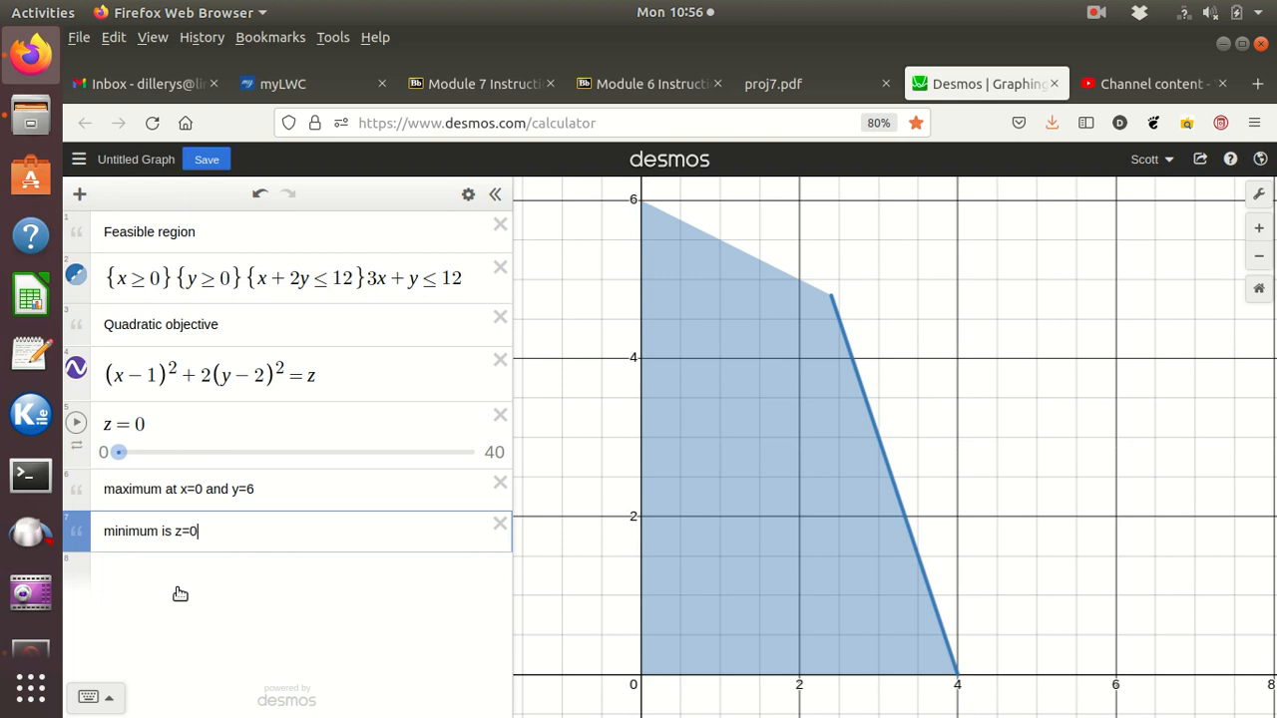
pyautogui.write(',')
pyautogui.write('x=1')
pyautogui.write(', y=2')
# Raise z to 4.8 and change the first term of the quadratic objective to (x−6)²
pyautogui.moveTo(118, 453); pyautogui.dragTo(160, 453)
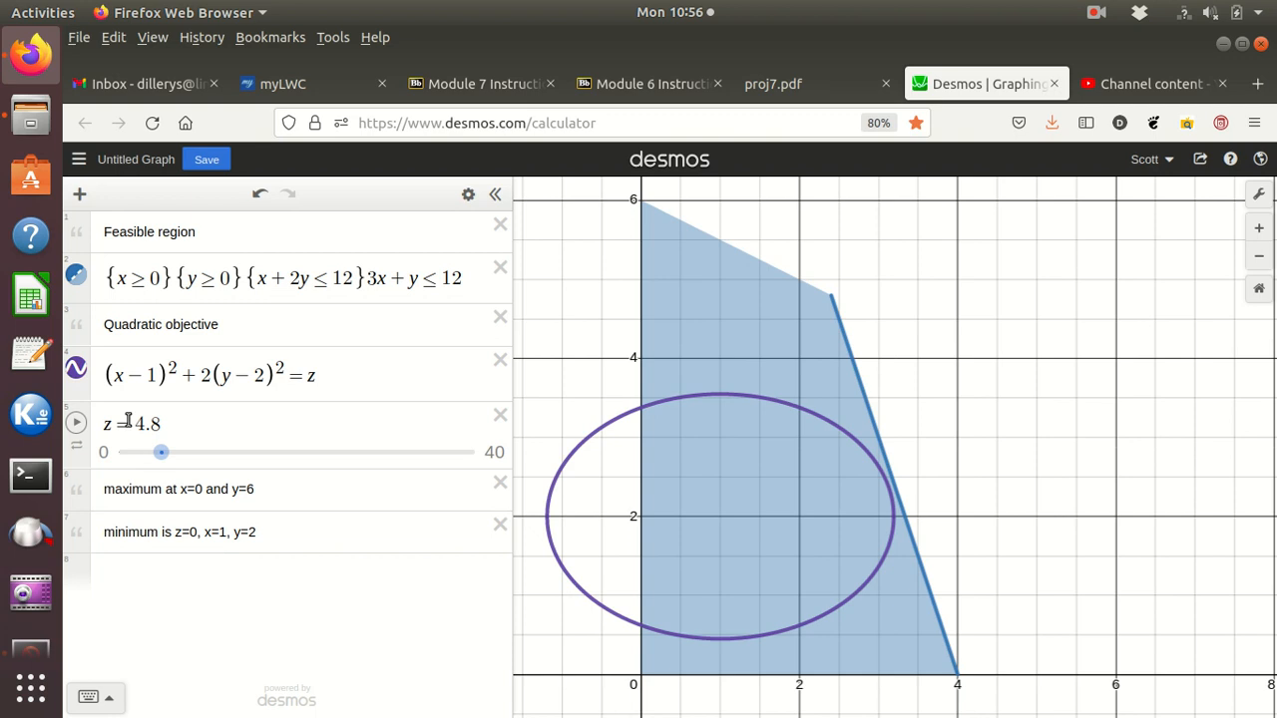
pyautogui.click(152, 374)
pyautogui.doubleClick(153, 374)
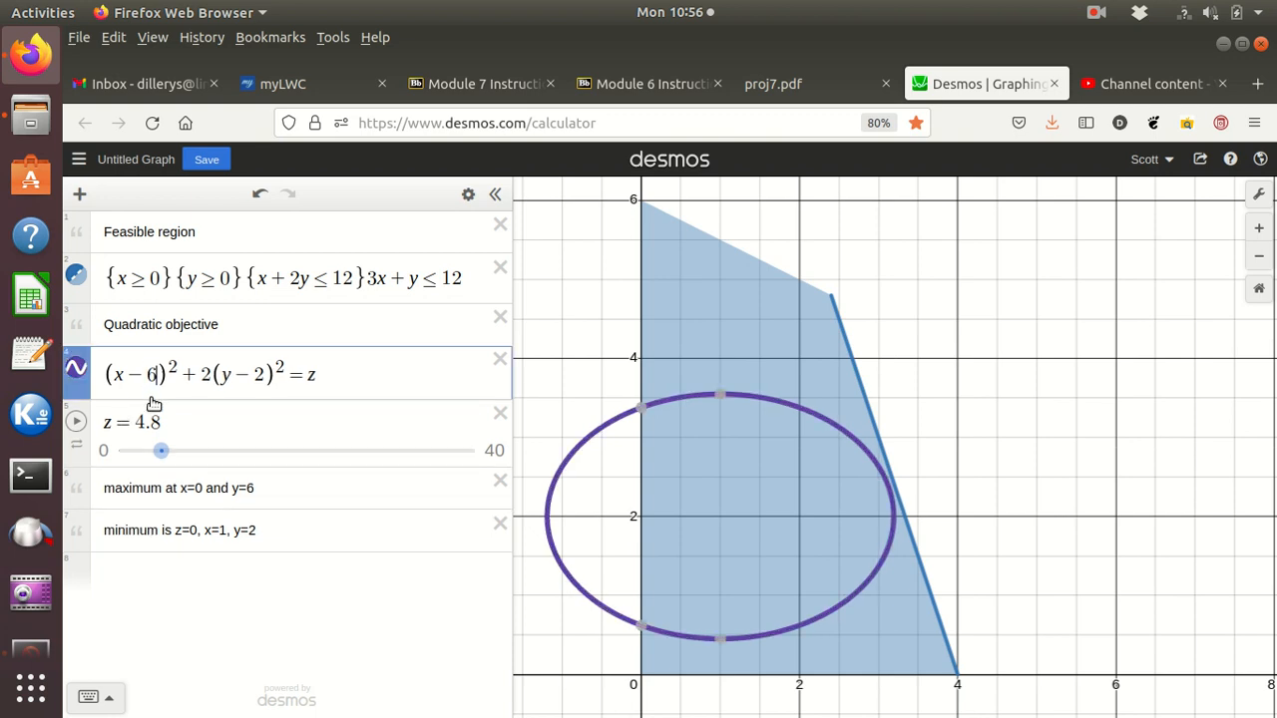
pyautogui.write('6')
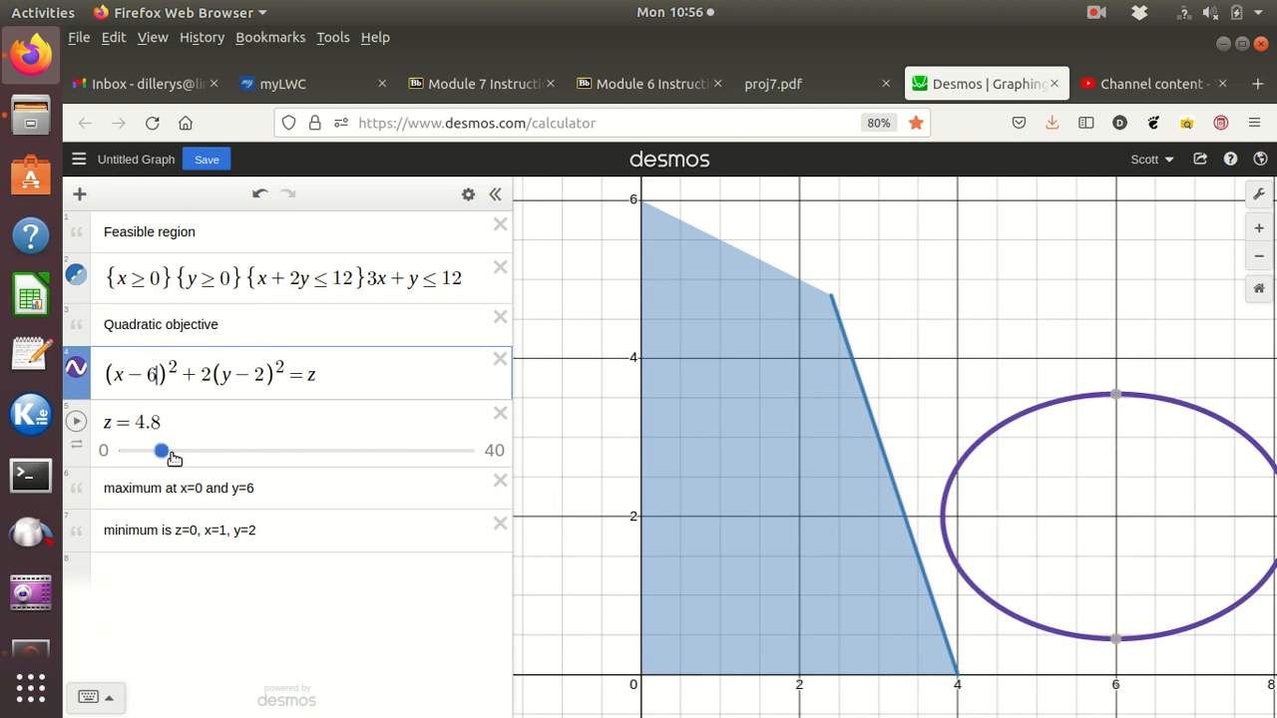
# Adjust z to 6.7 so the shifted ellipse just touches the feasible region's slanted edge
pyautogui.moveTo(164, 456)
pyautogui.mouseDown()
pyautogui.moveTo(305, 458)
pyautogui.moveTo(180, 455)
pyautogui.mouseUp()
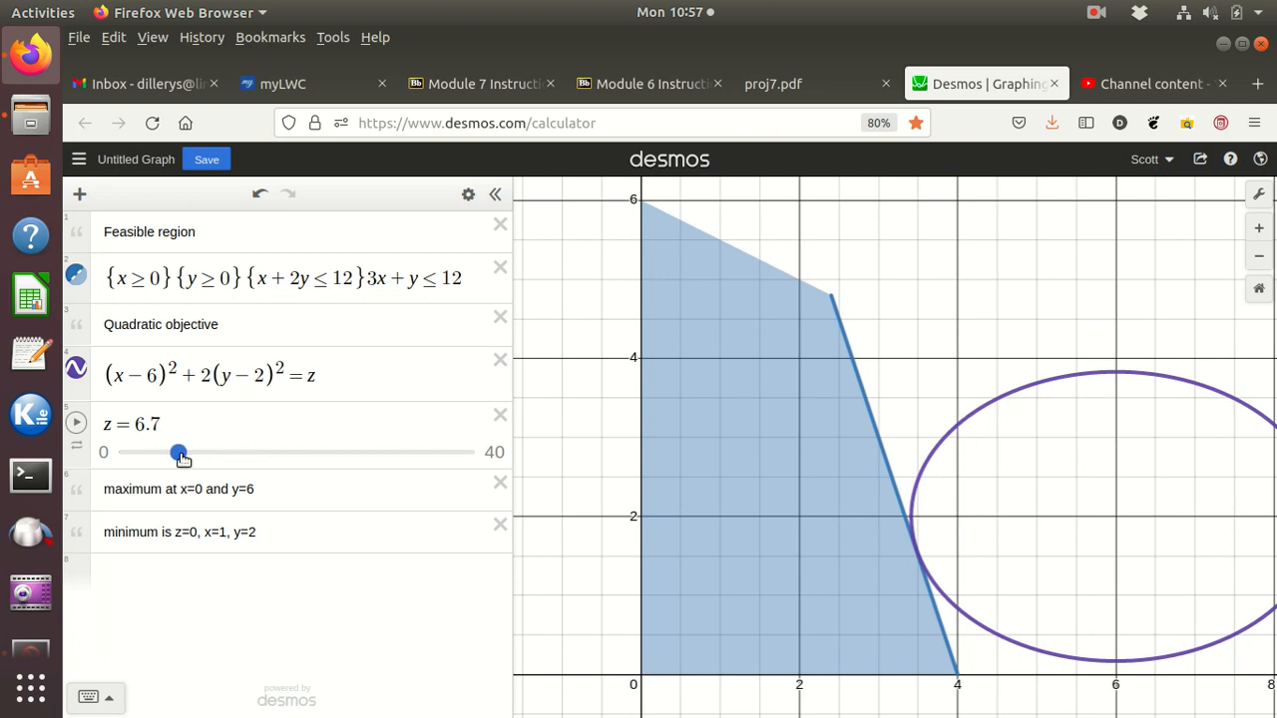
pyautogui.moveTo(182, 457); pyautogui.dragTo(167, 454)
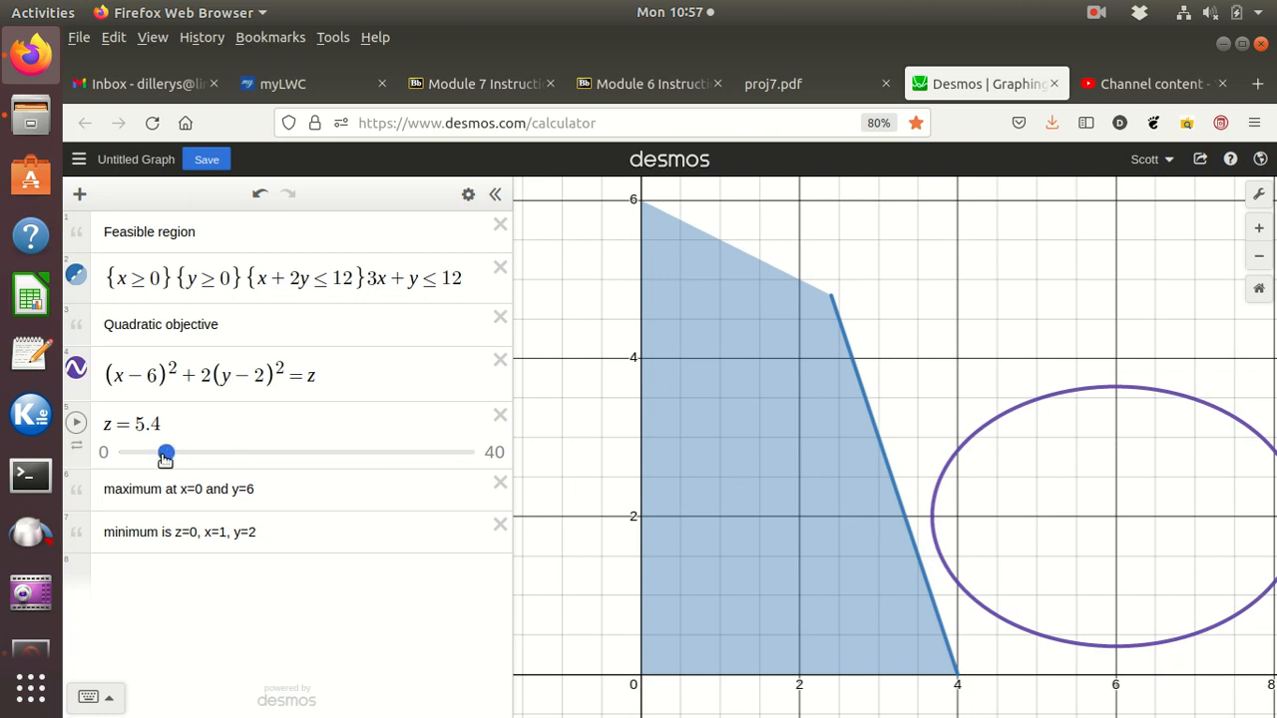
pyautogui.moveTo(169, 458); pyautogui.dragTo(183, 457)
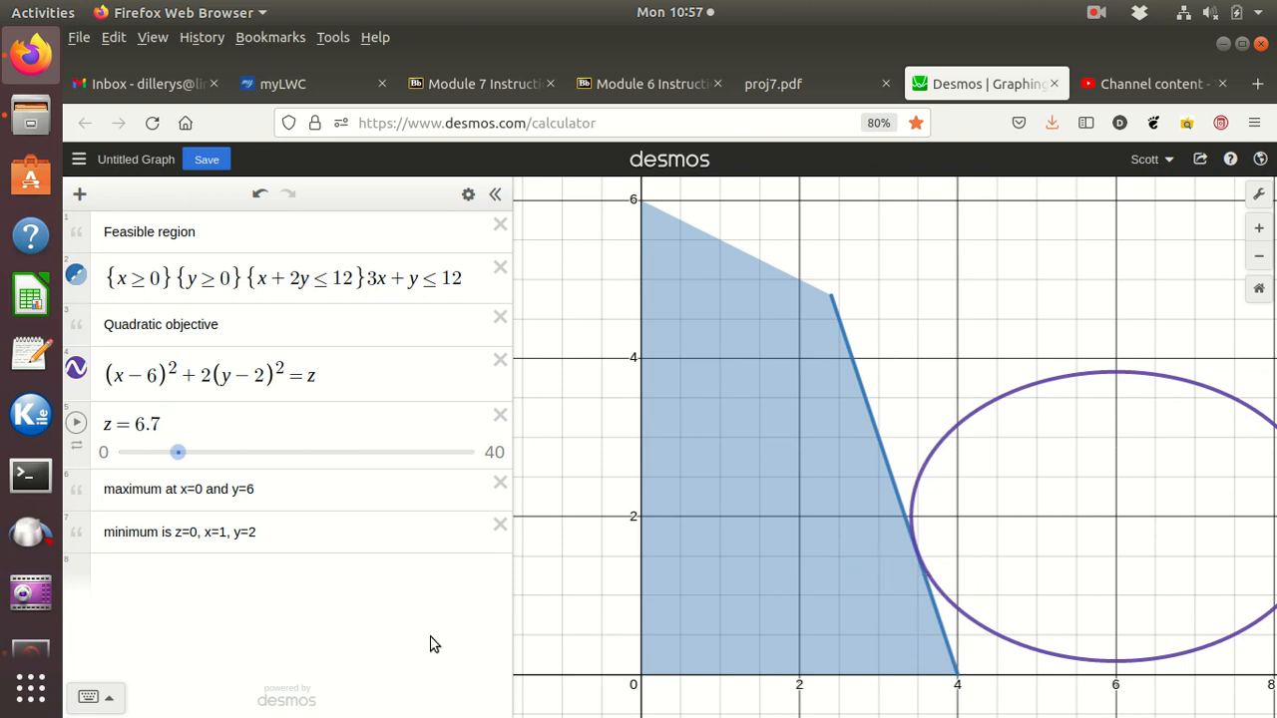
# Update the minimum note to z=6.7 and x=3.5
pyautogui.click(197, 537)
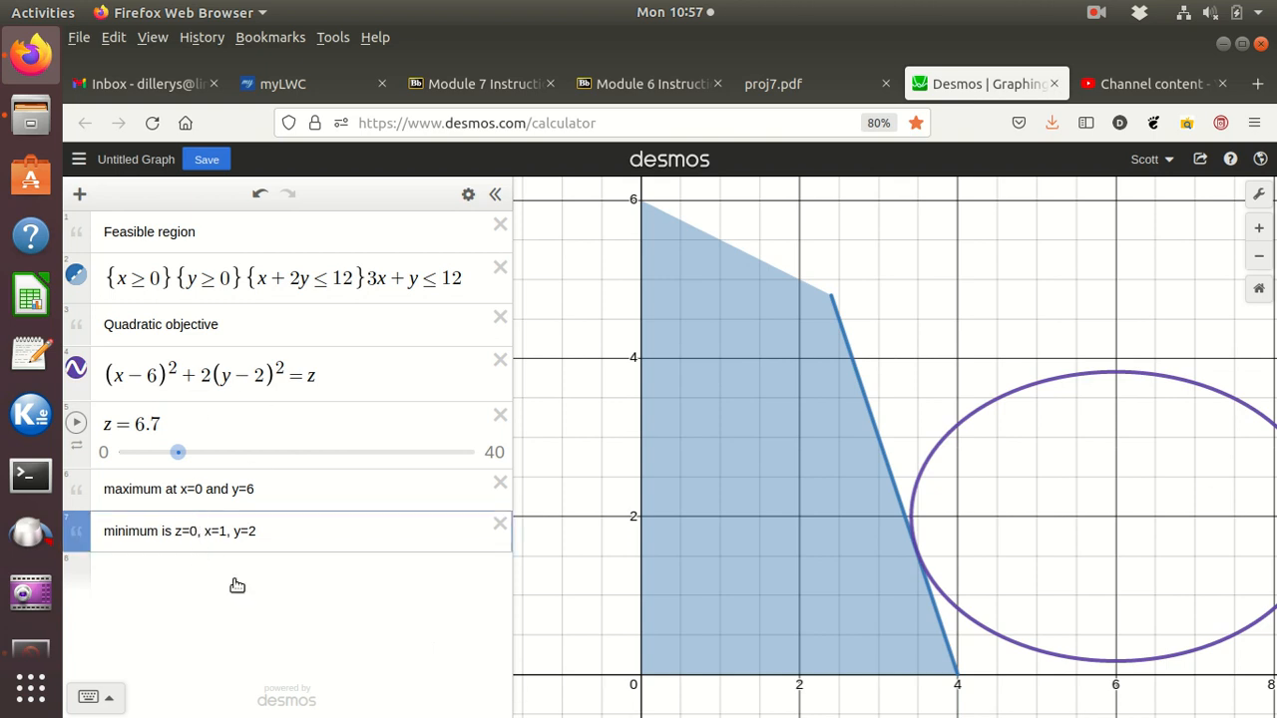
pyautogui.write('6.7')
pyautogui.click(235, 532)
pyautogui.press('BackSpace')
pyautogui.write('3.5')
# Read the coordinates where the ellipse touches the region's slanted edge and set y=1.5 in the minimum note
pyautogui.click(918, 557)
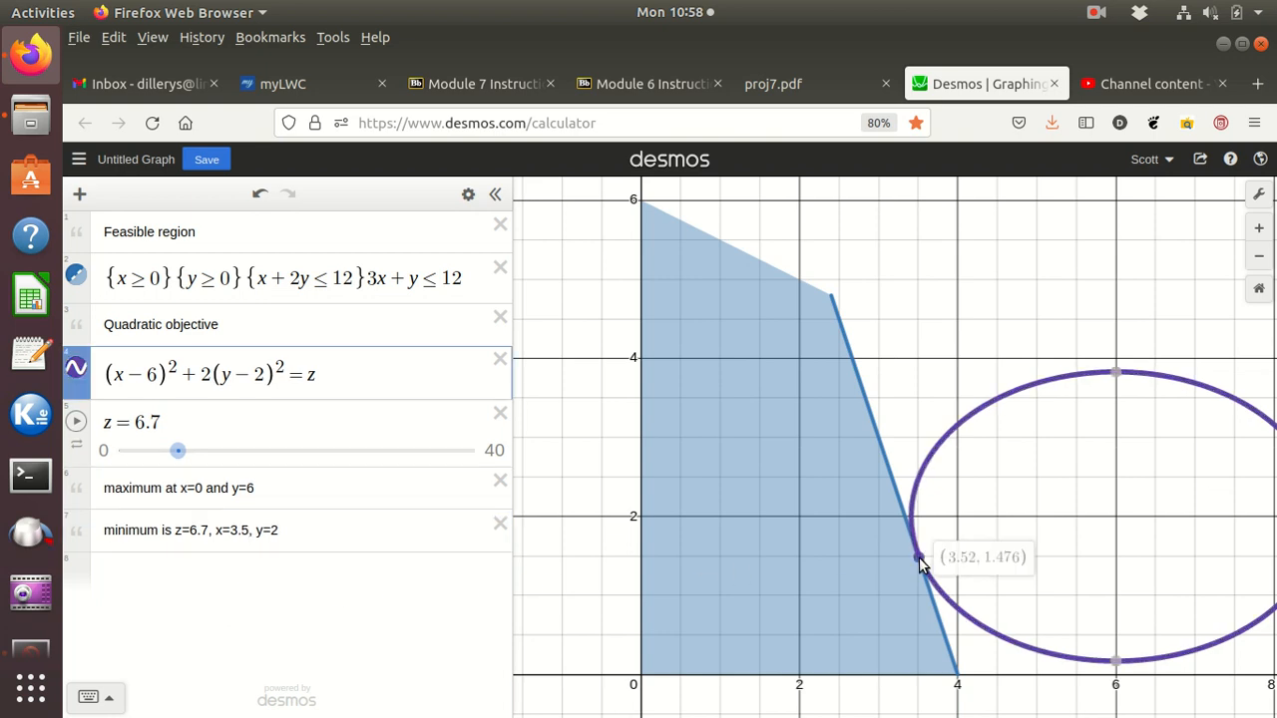
pyautogui.moveTo(919, 564); pyautogui.dragTo(917, 557)
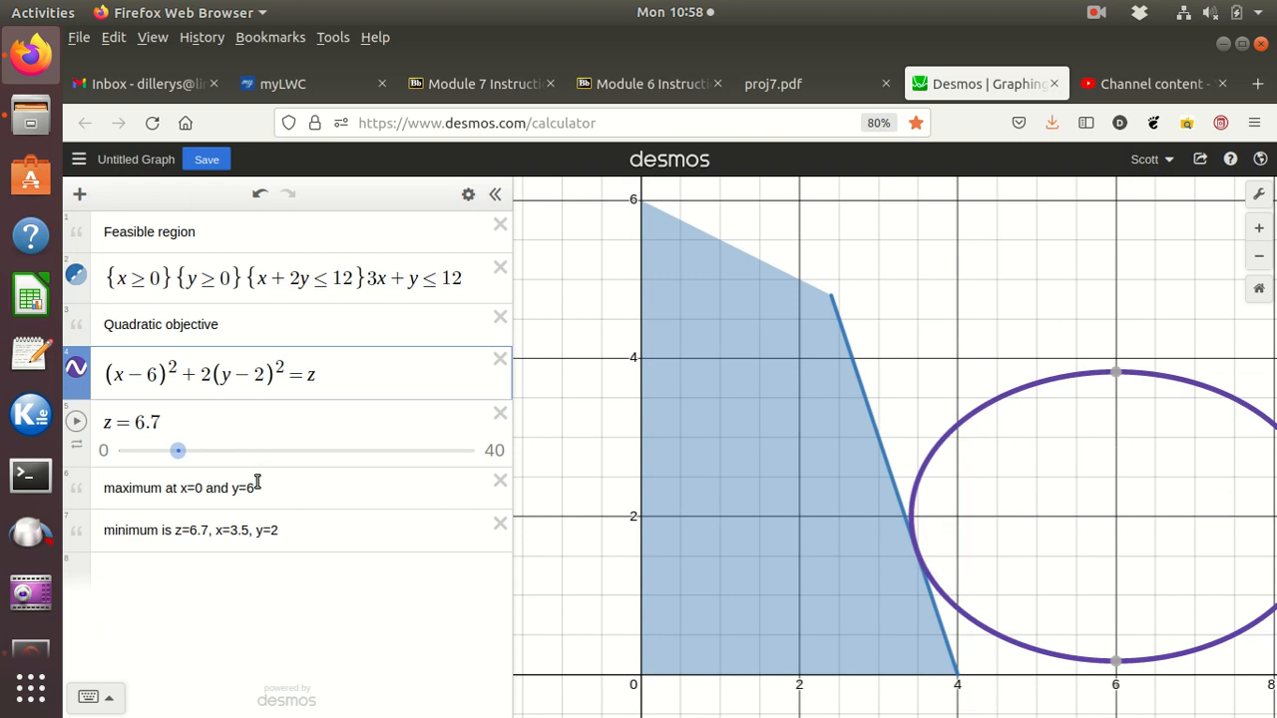
pyautogui.click(274, 532)
pyautogui.write('2')
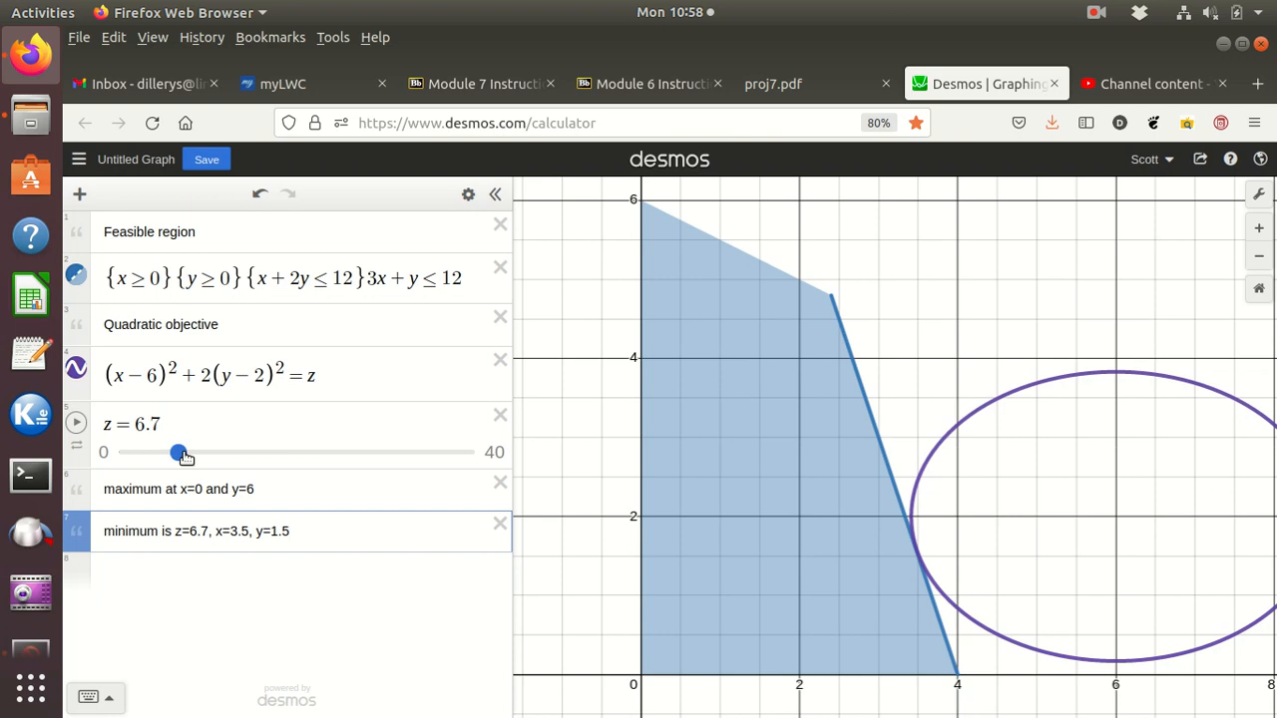
# Raise z to 40 and extend the z slider's upper limit to 60
pyautogui.moveTo(185, 456); pyautogui.dragTo(258, 460)
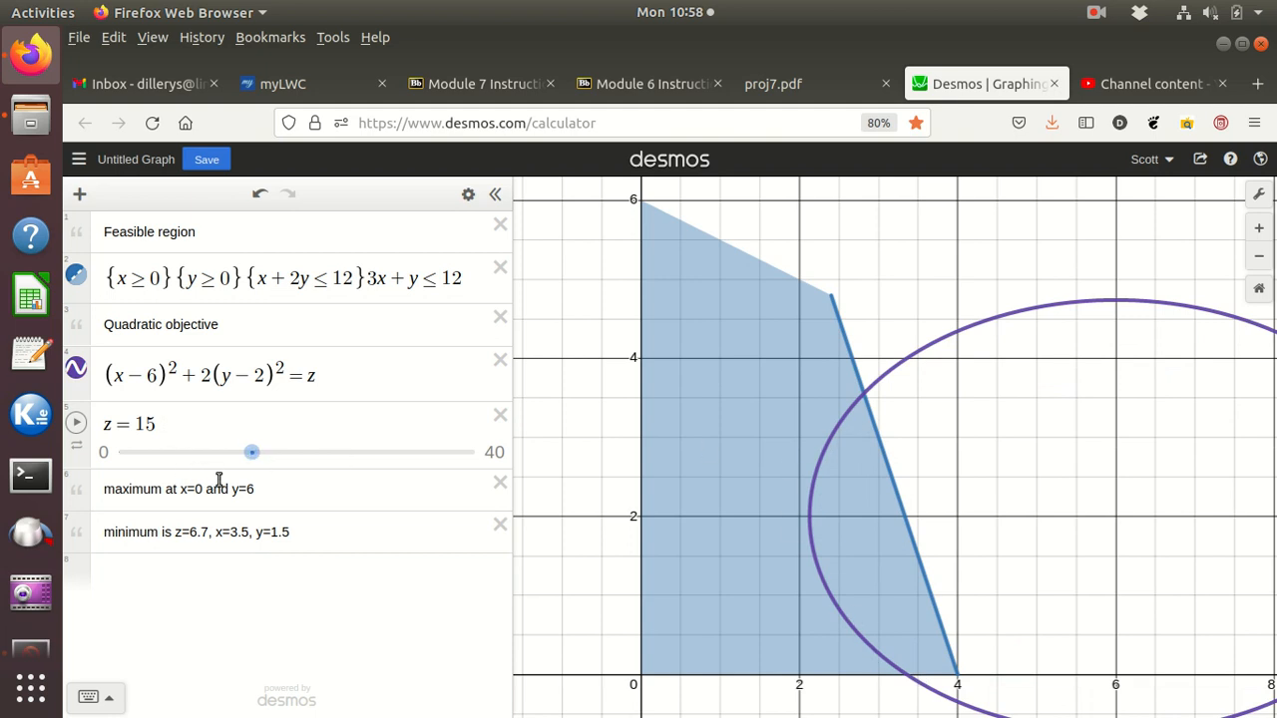
pyautogui.moveTo(253, 456); pyautogui.dragTo(476, 482)
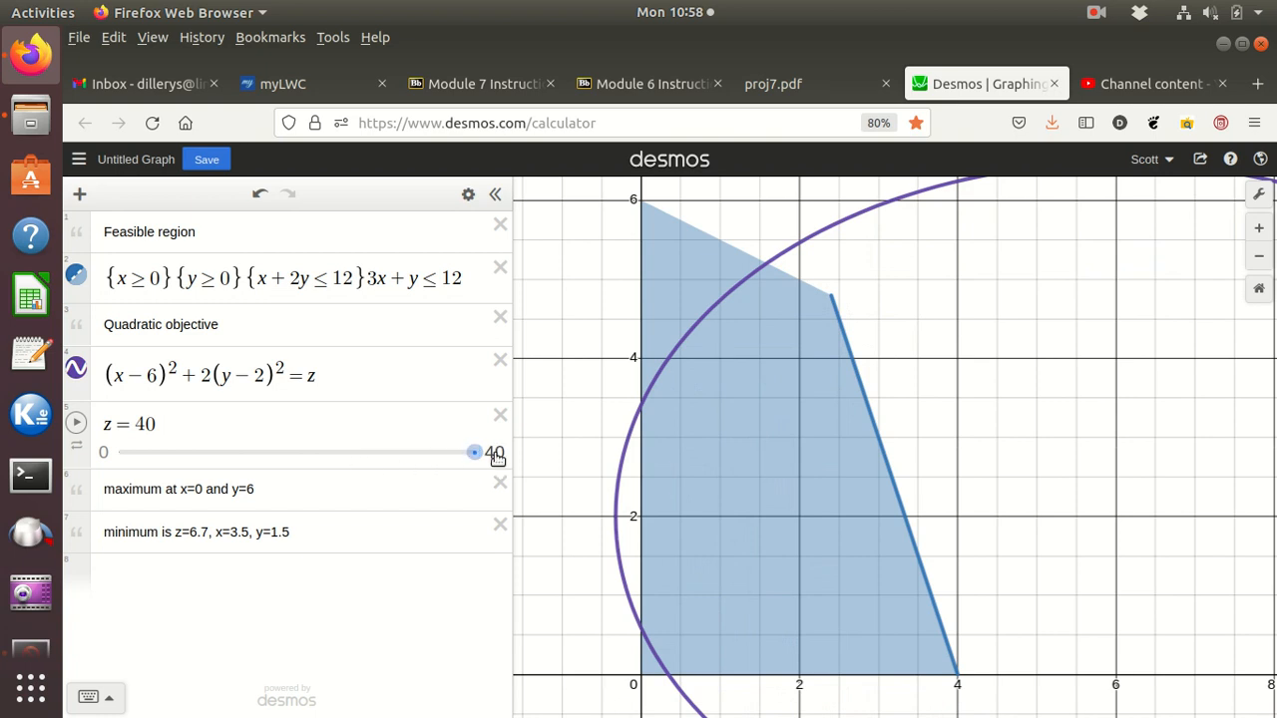
pyautogui.click(495, 454)
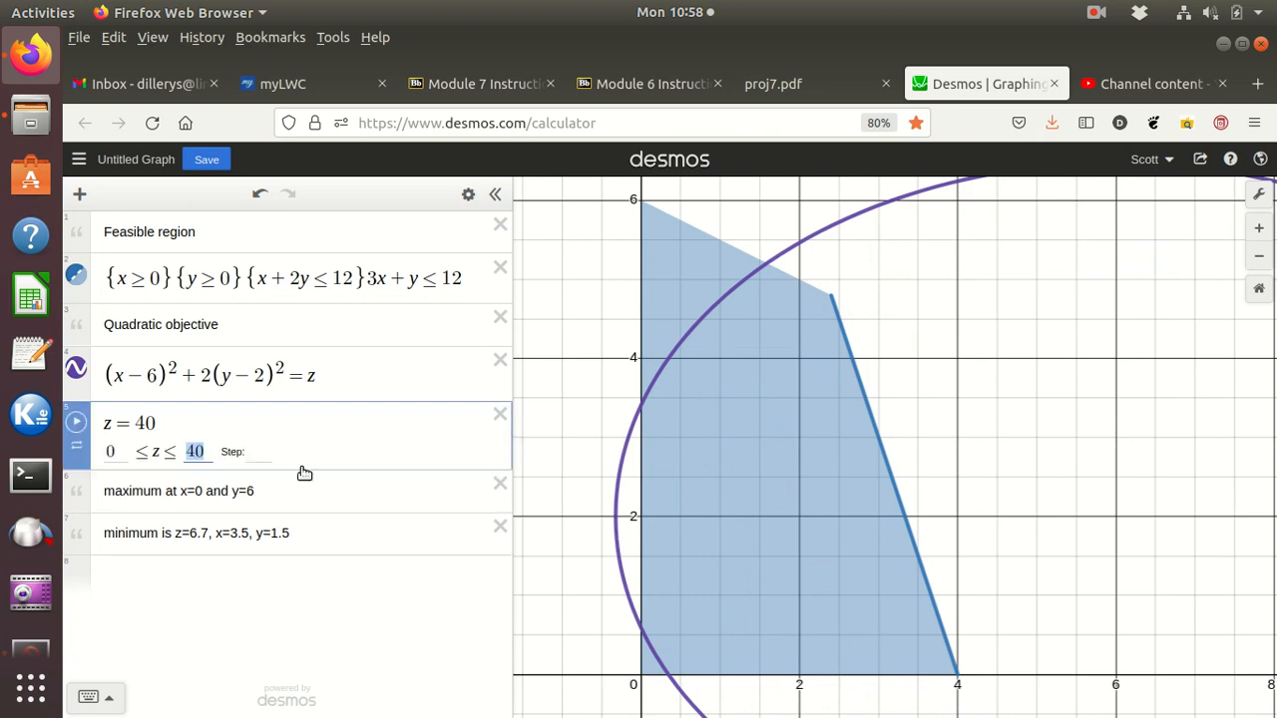
pyautogui.write('60')
pyautogui.press('Return')
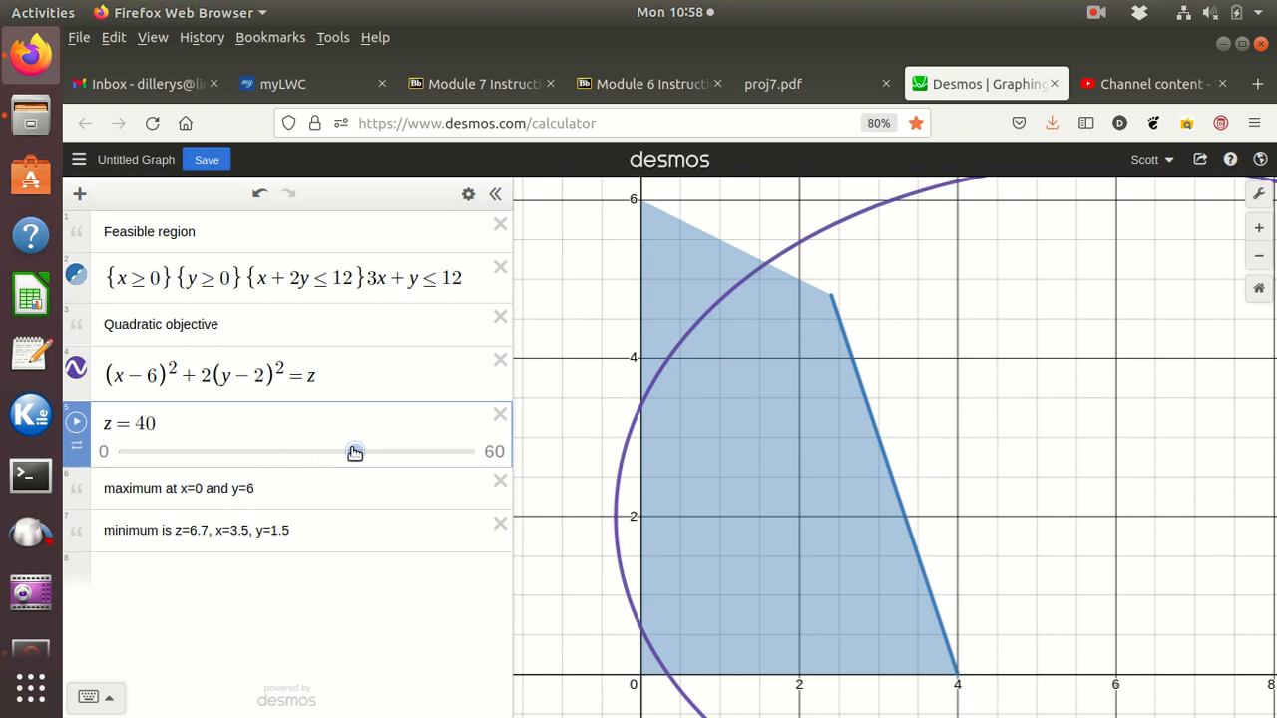
# Try raising z to 43.4, 60 and 66 to bring the ellipse toward the feasible region's corner at (0, 6)
pyautogui.moveTo(357, 452)
pyautogui.mouseDown()
pyautogui.moveTo(391, 461)
pyautogui.moveTo(379, 462)
pyautogui.mouseUp()
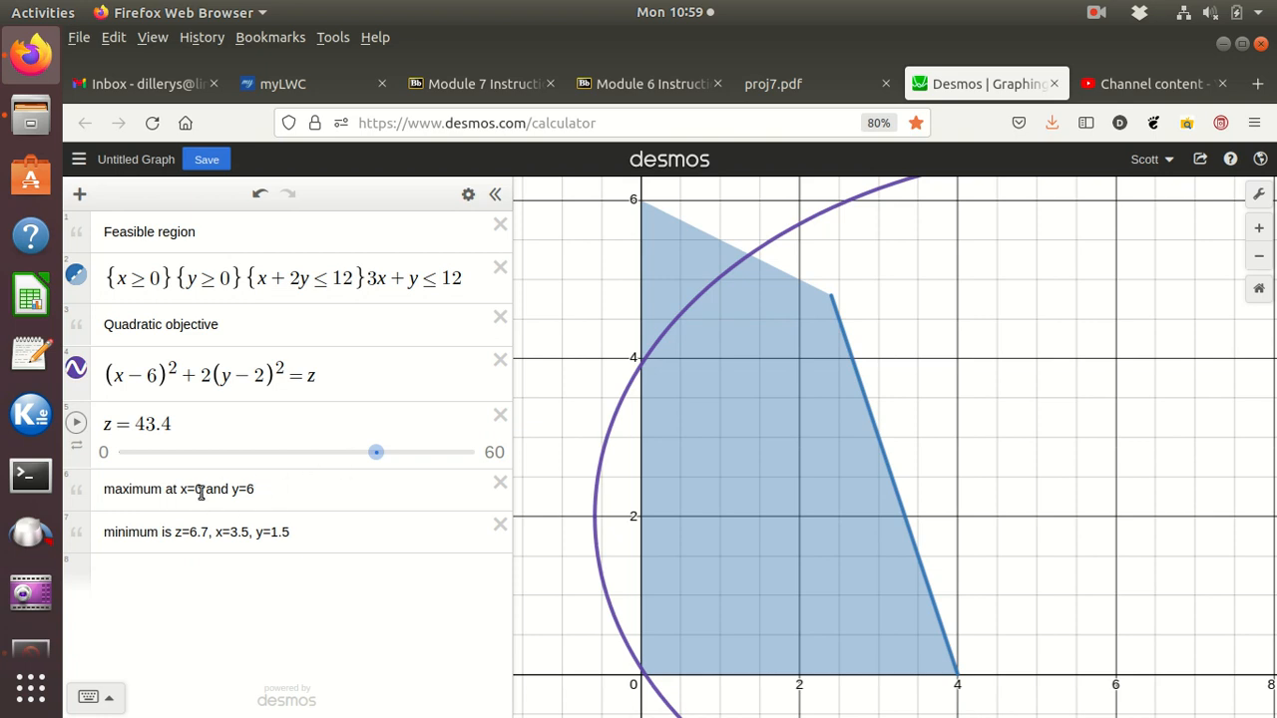
pyautogui.moveTo(375, 457); pyautogui.dragTo(495, 453)
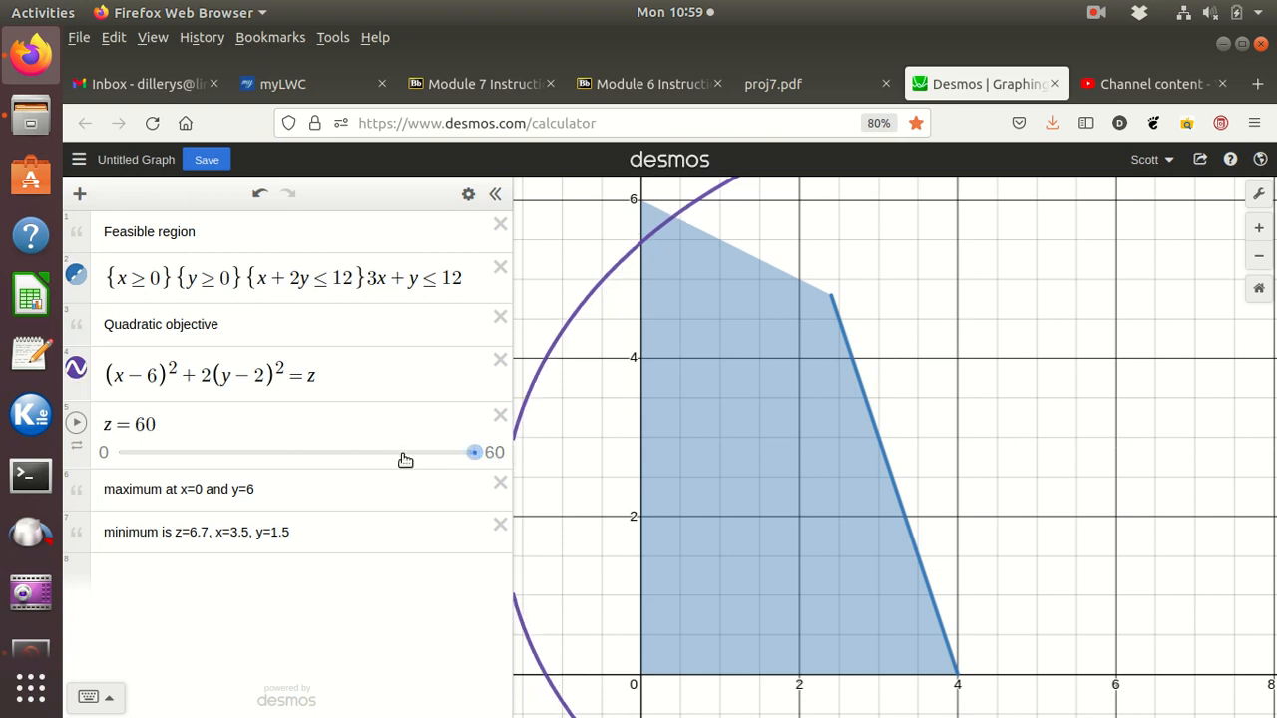
pyautogui.click(186, 423)
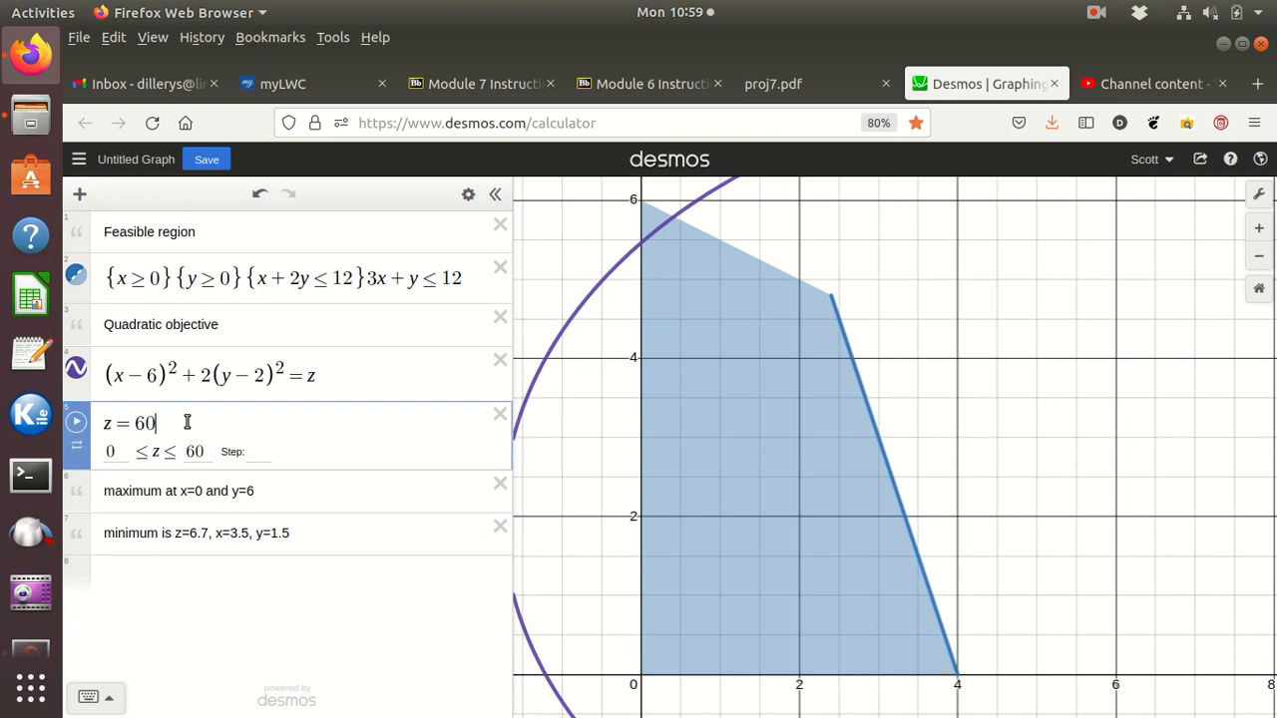
pyautogui.press('BackSpace')
pyautogui.write('6')
pyautogui.press('Return')
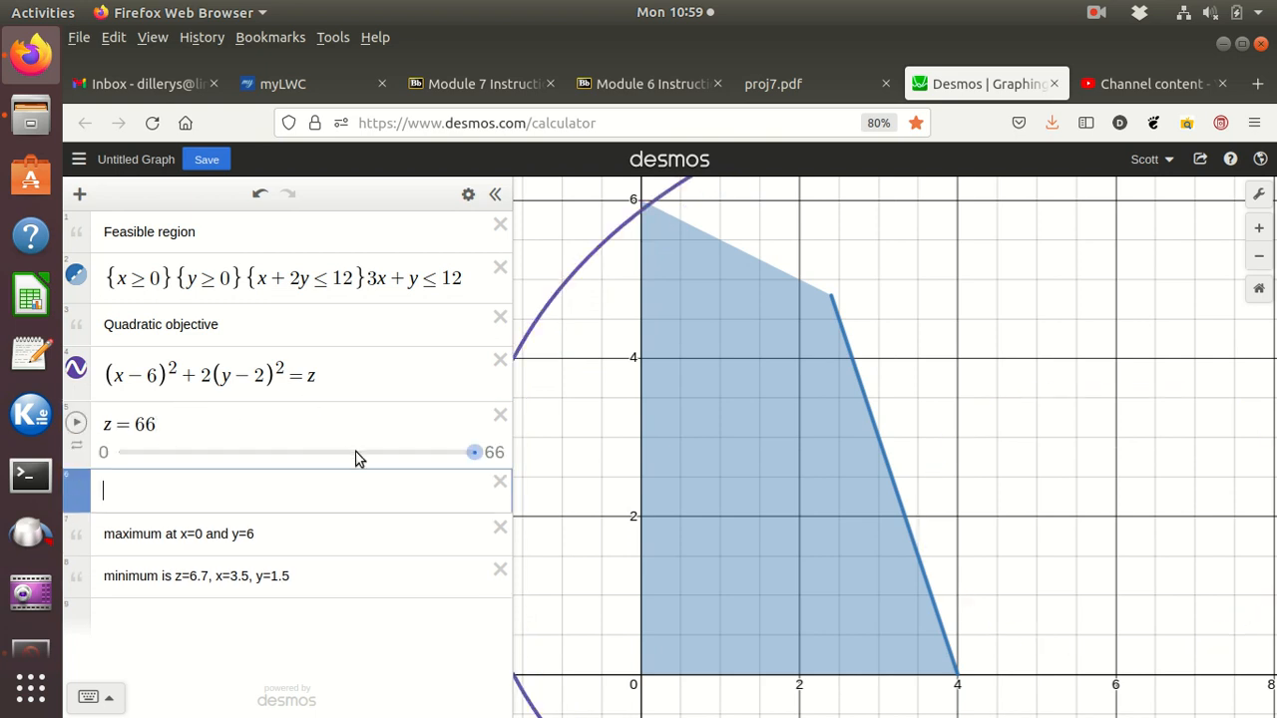
pyautogui.click(477, 454)
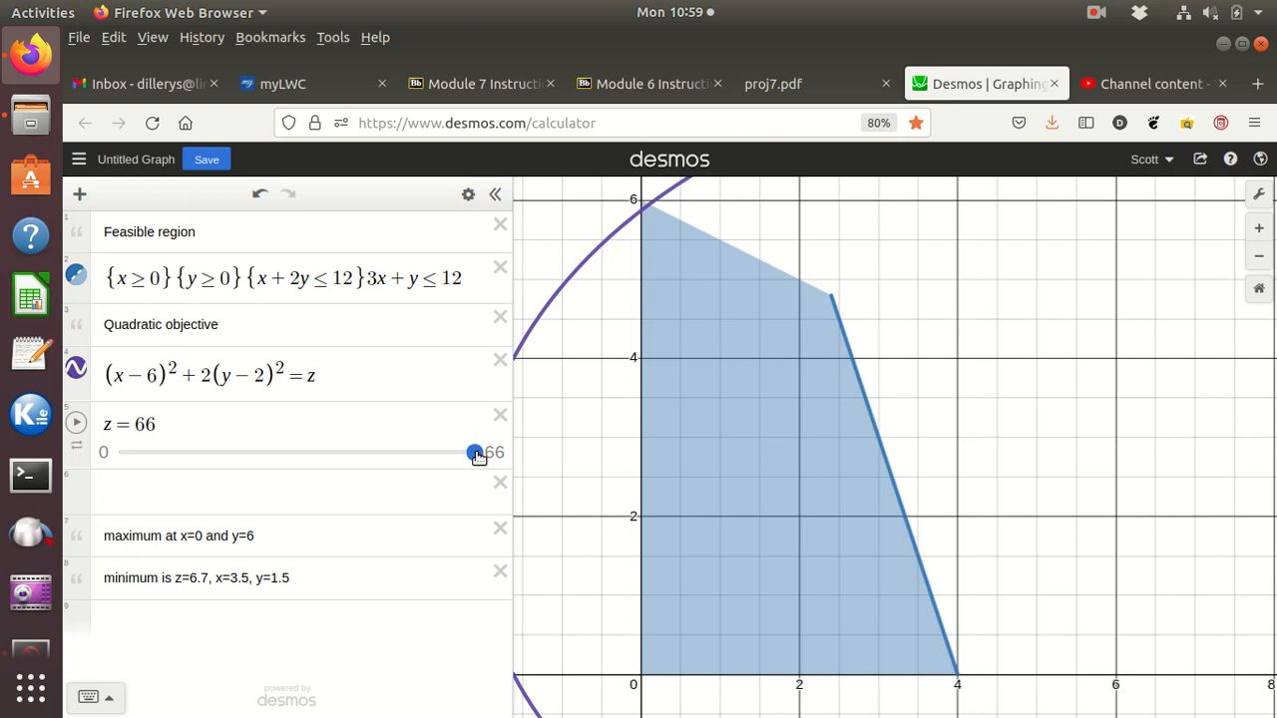
# Extend the z slider's range to 75 and lower z to 68 so the ellipse passes through the corner (0, 6)
pyautogui.click(176, 420)
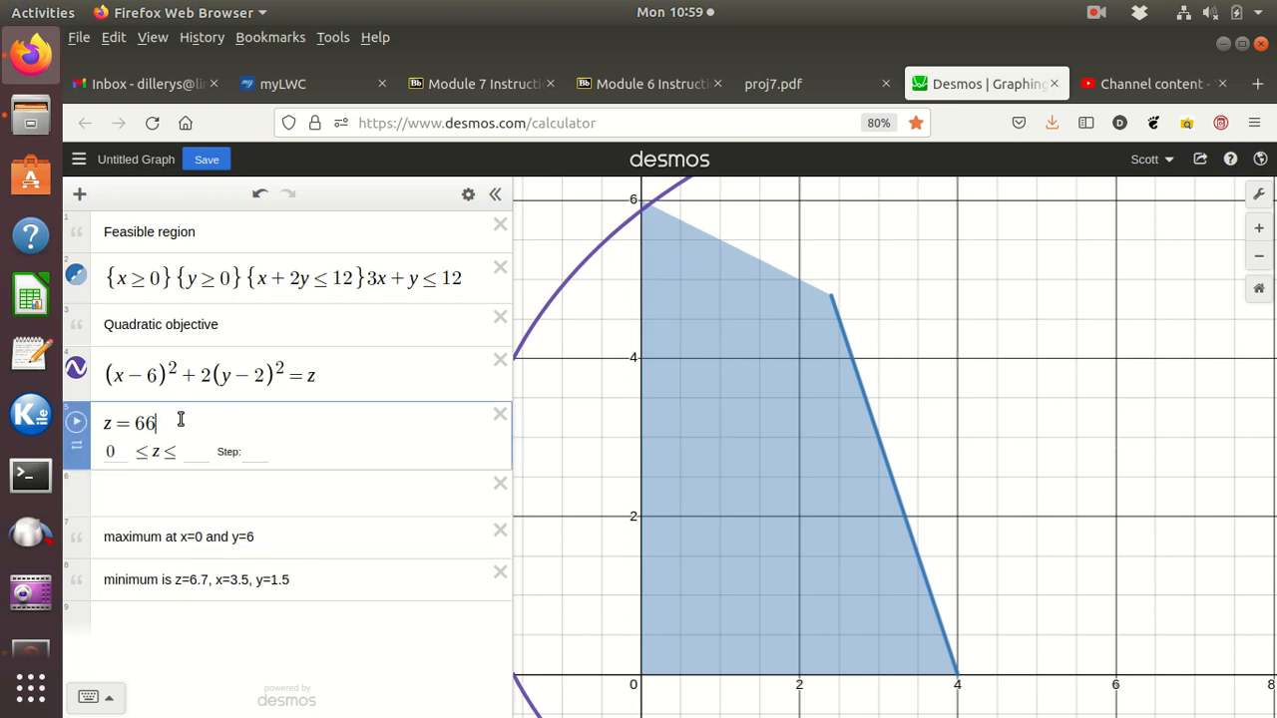
pyautogui.press('BackSpace')
pyautogui.press('BackSpace')
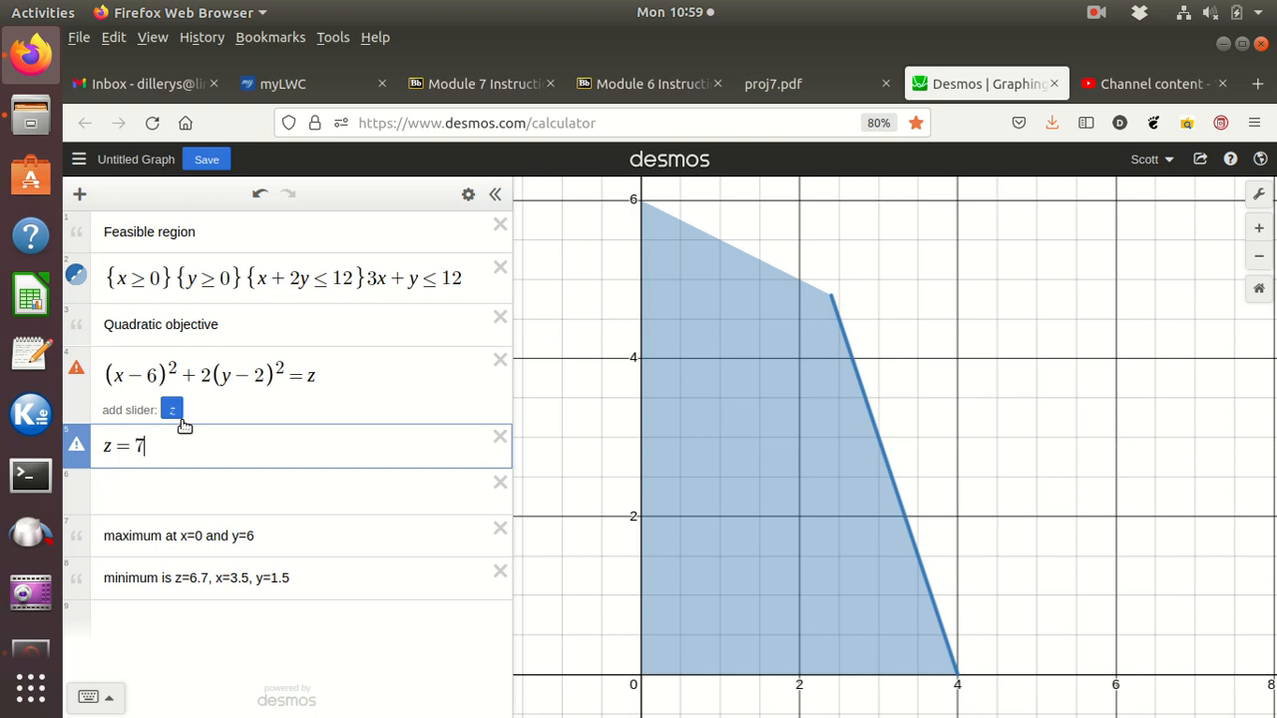
pyautogui.write('75')
pyautogui.press('Return')
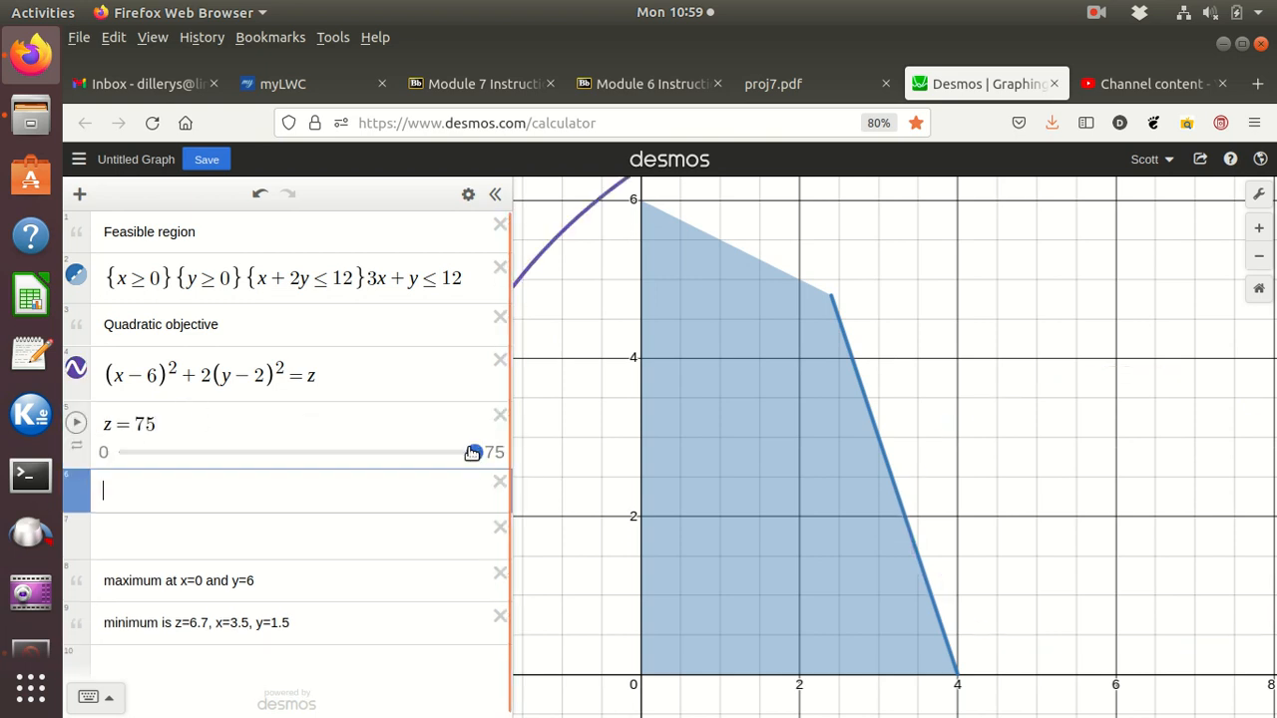
pyautogui.moveTo(479, 455); pyautogui.dragTo(445, 459)
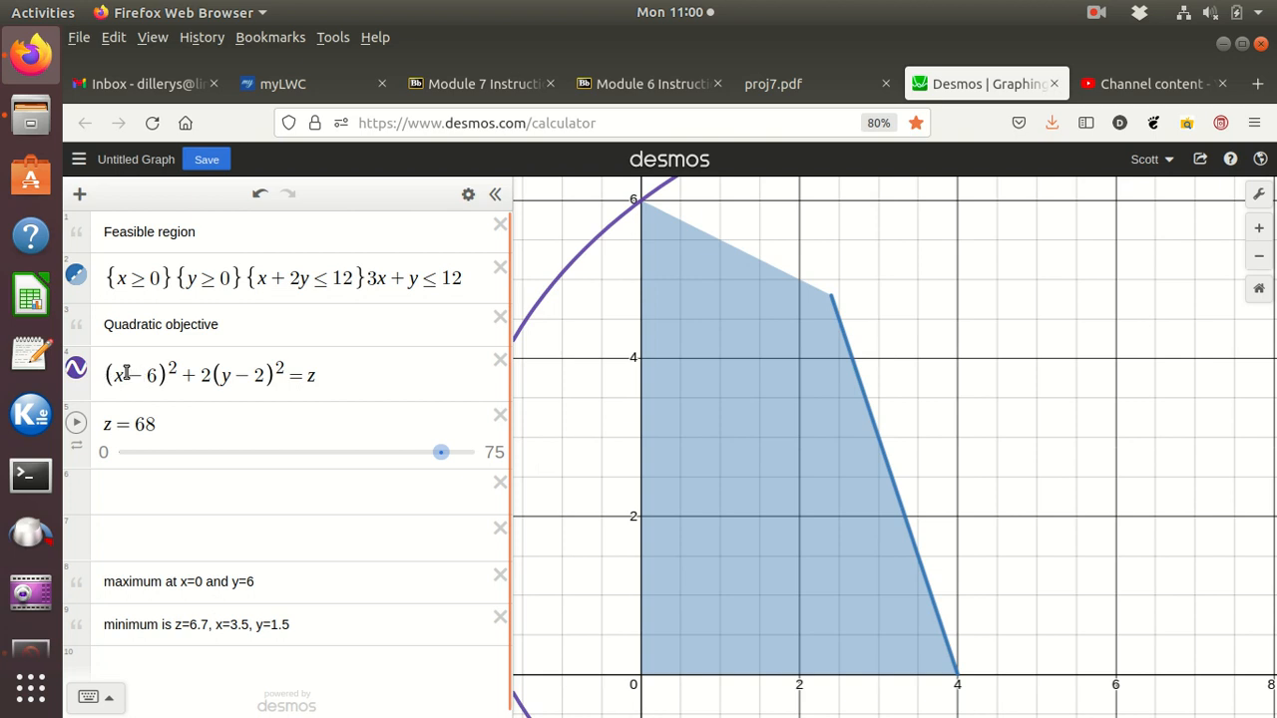
# Compute 36 + 32 in the empty row below the z slider to check the maximum value
pyautogui.click(128, 491)
pyautogui.write('36 +')
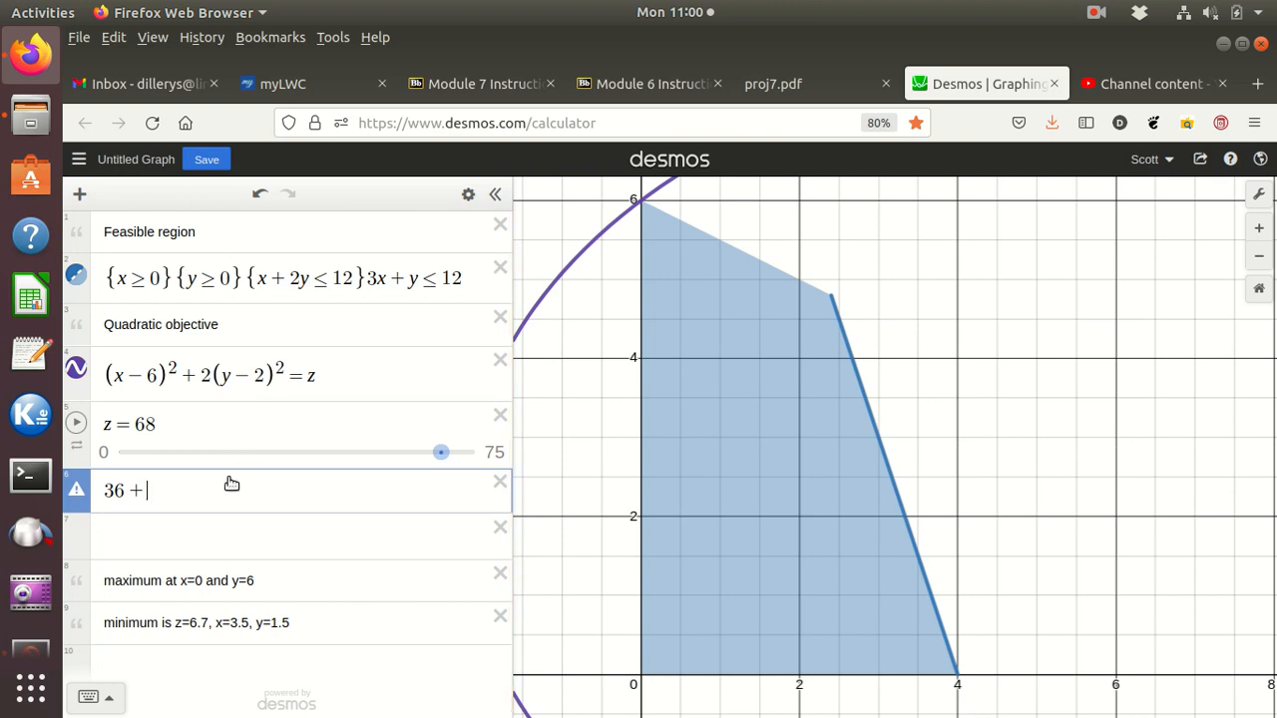
pyautogui.write('32')
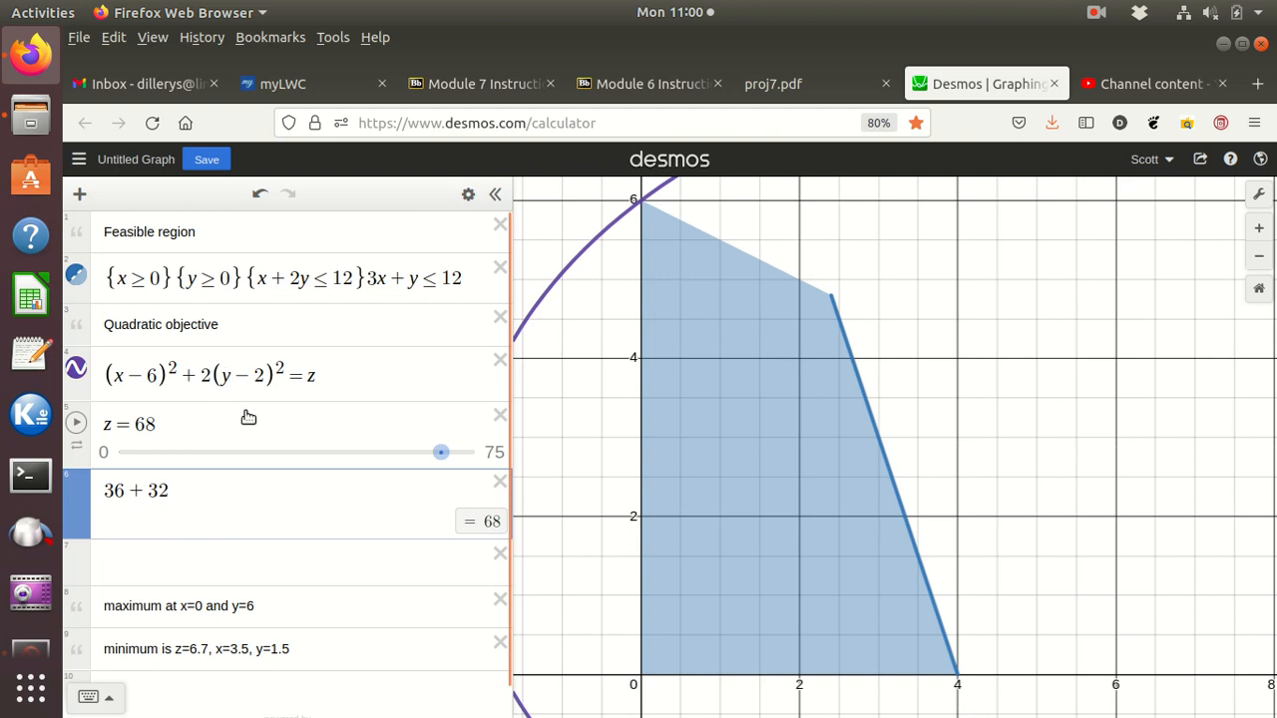
# Reword the maximum note to read "maximum is 68 x=0 and y=6"
pyautogui.click(173, 606)
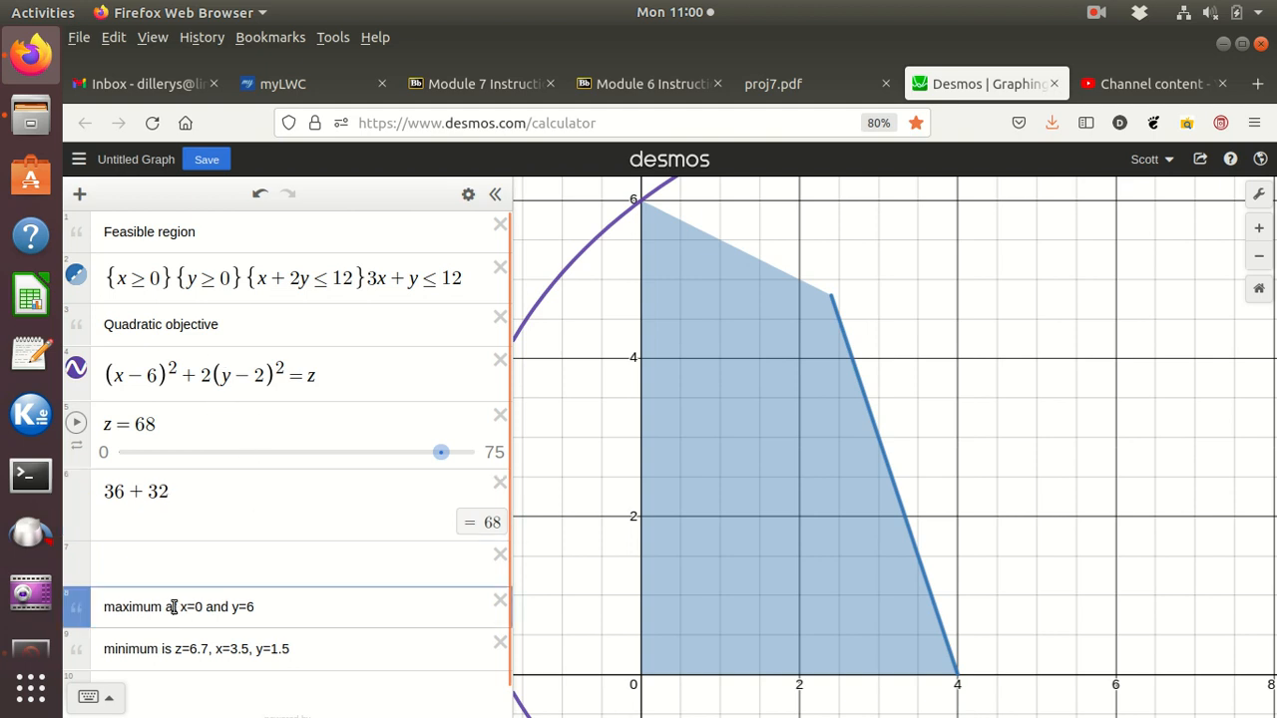
pyautogui.press('BackSpace')
pyautogui.press('BackSpace')
pyautogui.write('is')
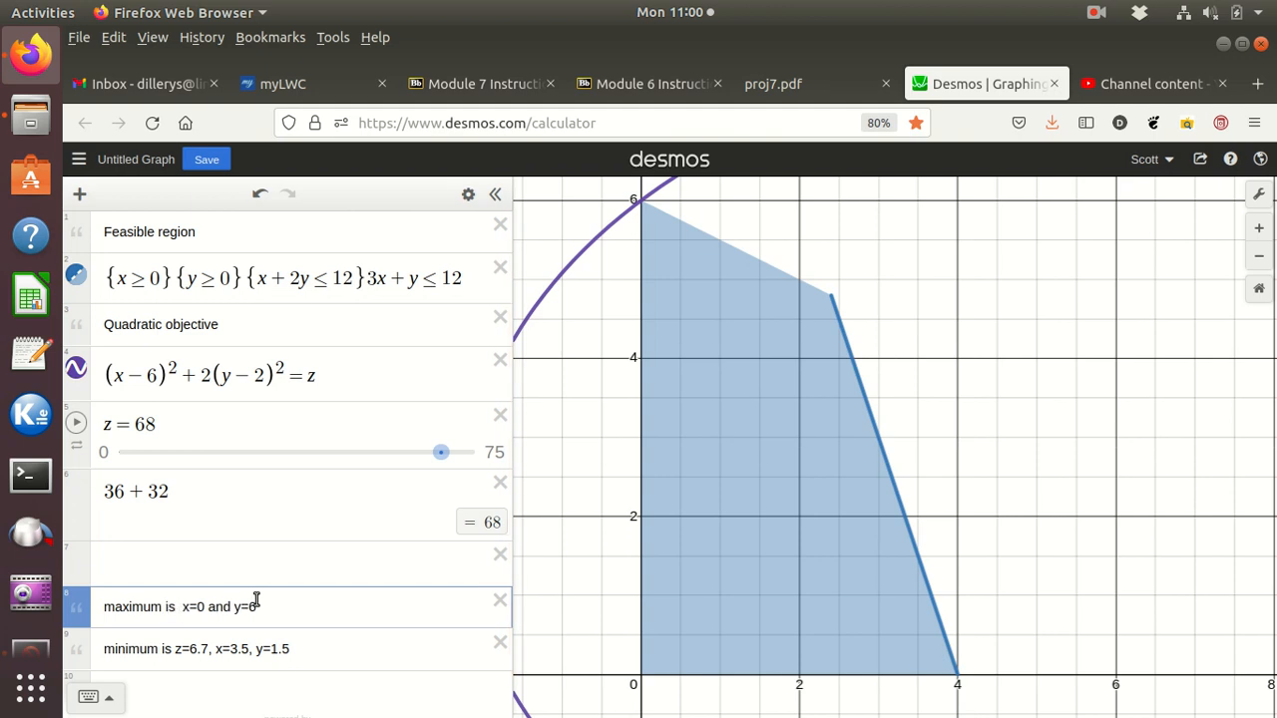
pyautogui.write(' 68')
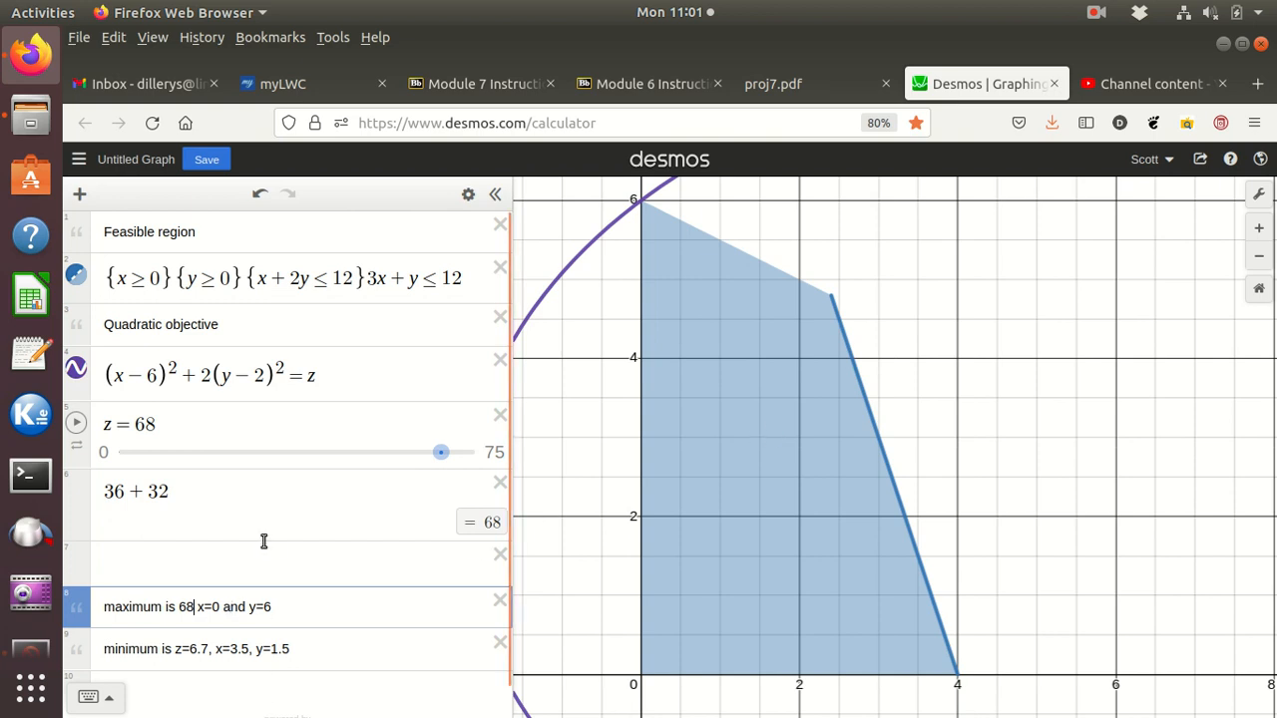
# Change the objective's x term to (x-1)^2 and lower z to 33 so the ellipse passes through (0, 6)
pyautogui.doubleClick(160, 376)
pyautogui.write('1')
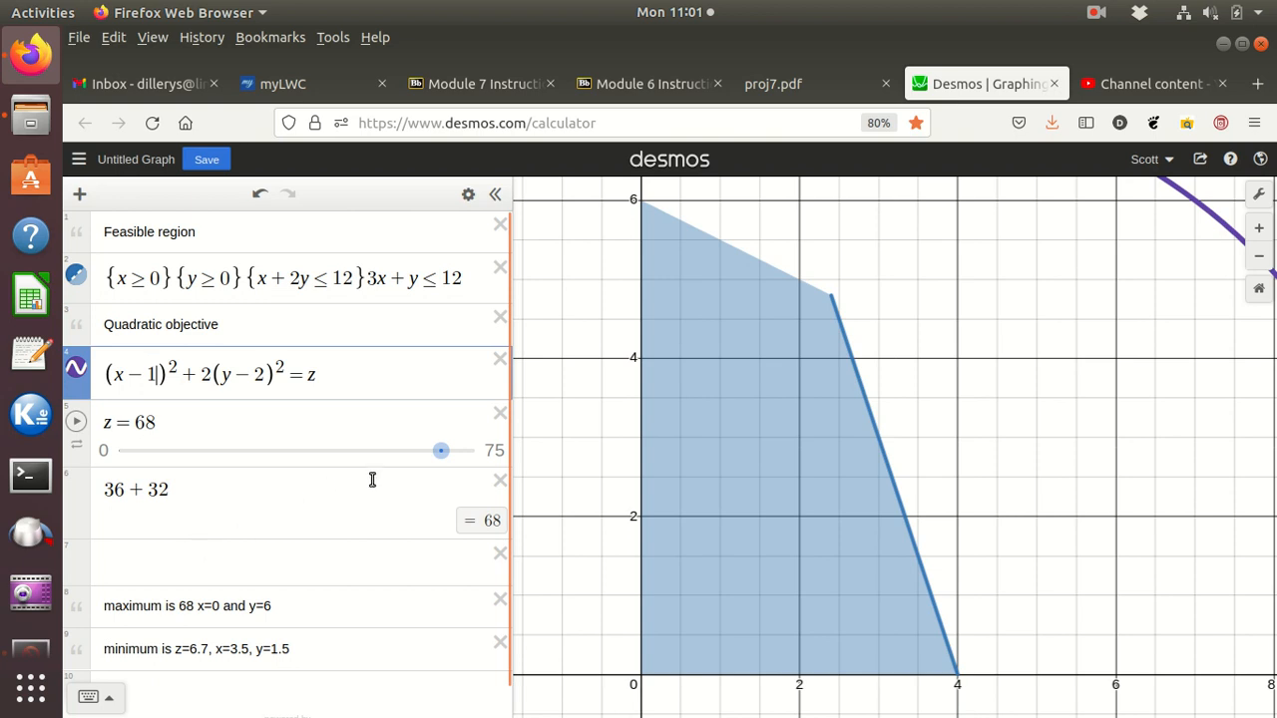
pyautogui.moveTo(439, 457); pyautogui.dragTo(279, 461)
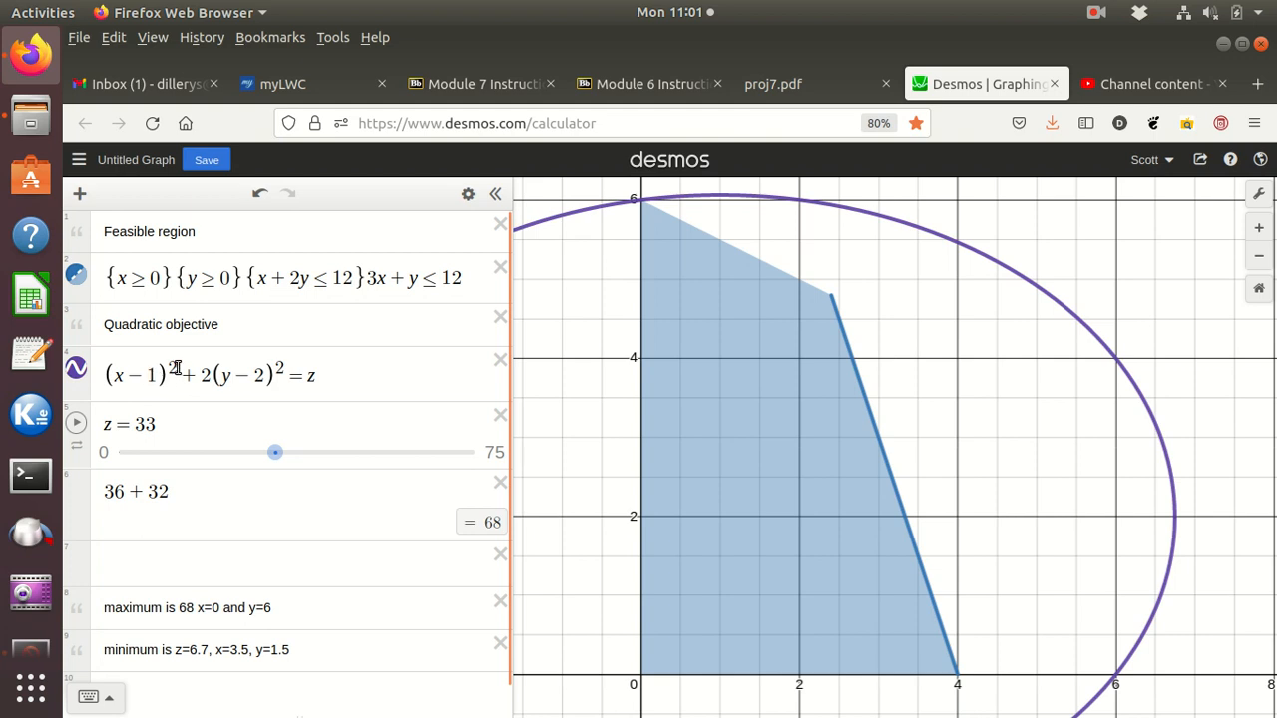
# Change the check sum to 1 + 32 for the modified objective
pyautogui.moveTo(124, 492); pyautogui.dragTo(105, 500)
pyautogui.write('1')
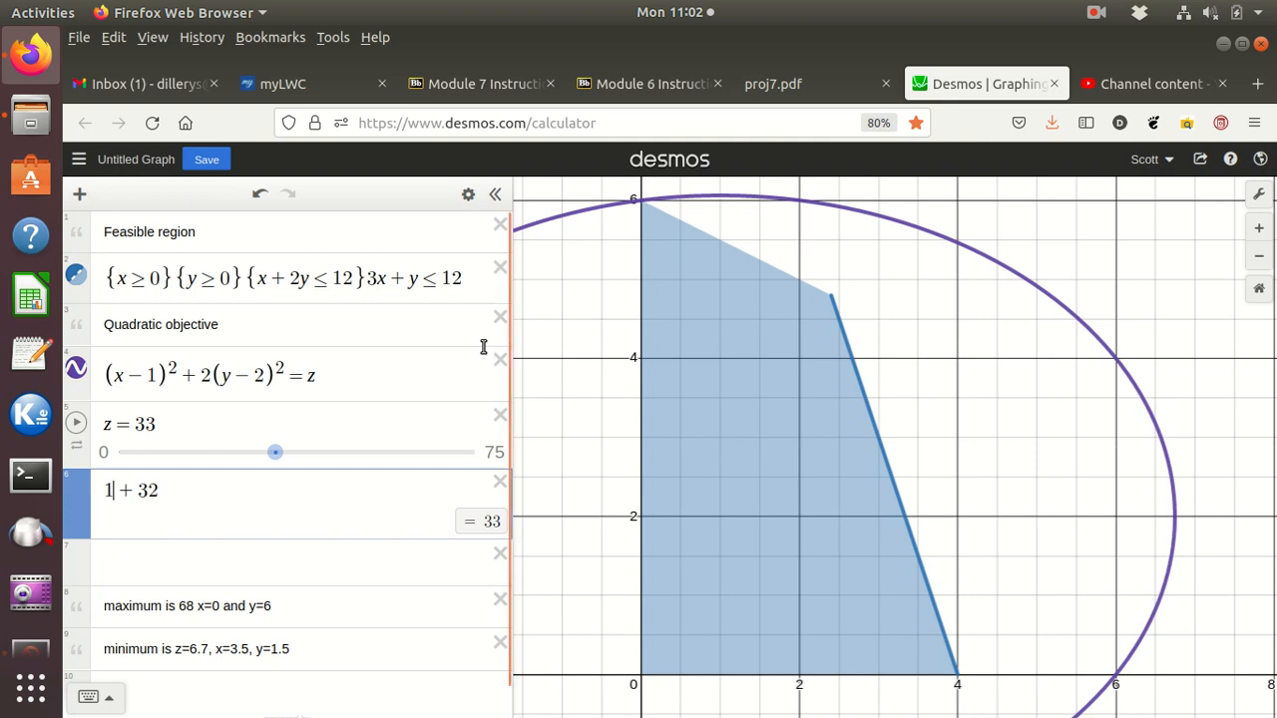
# Replace the inequality in 3x+y≤12 with an equals sign so only the slanted boundary segment is graphed
pyautogui.click(444, 281)
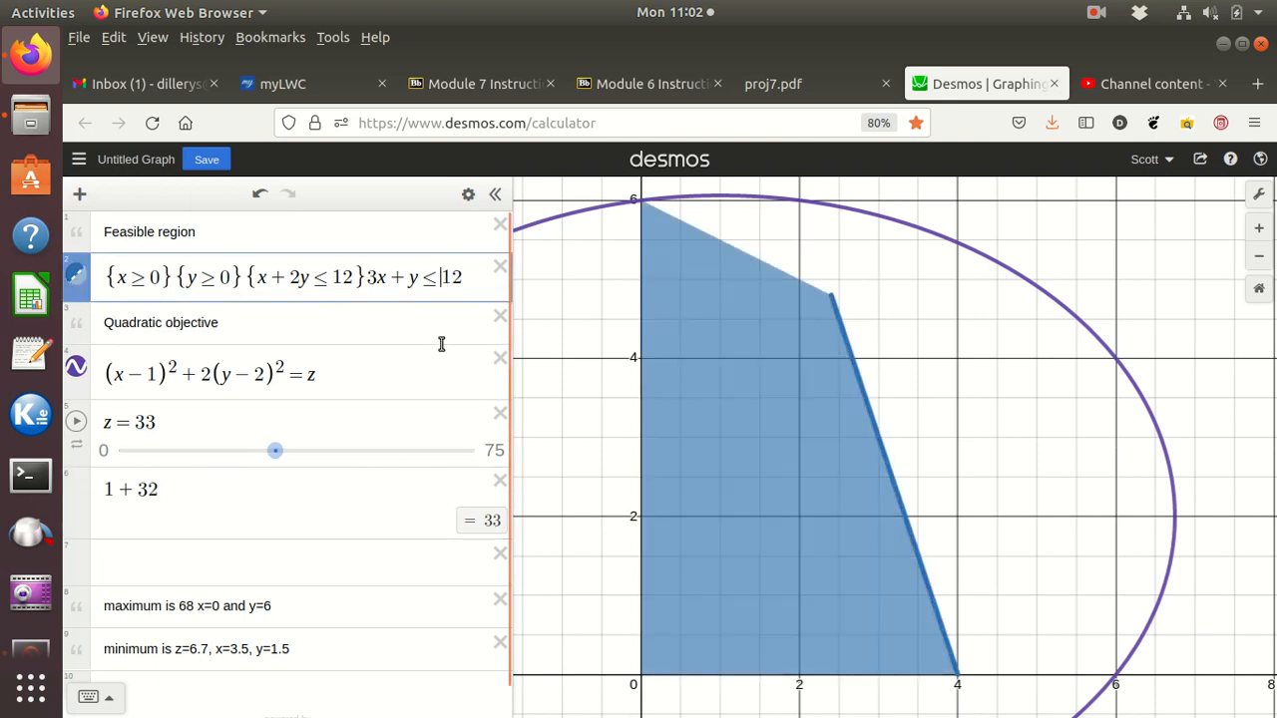
pyautogui.press('BackSpace')
pyautogui.press('BackSpace')
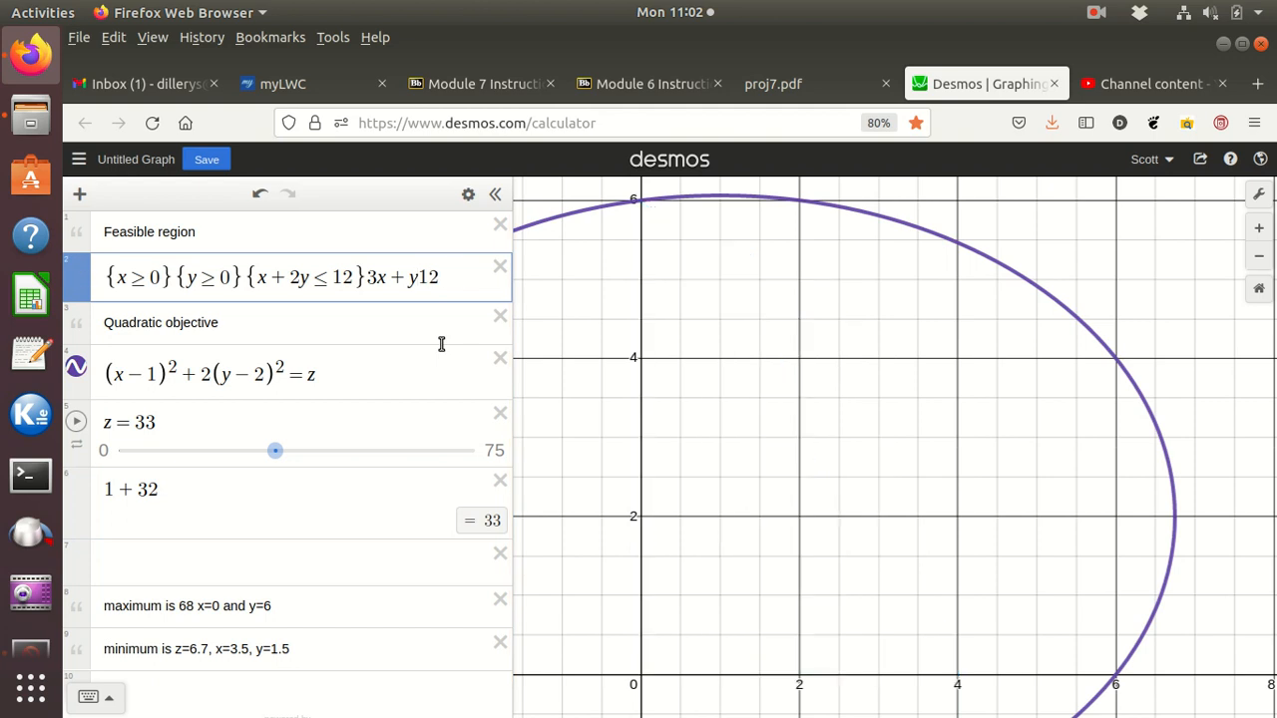
pyautogui.write('=')
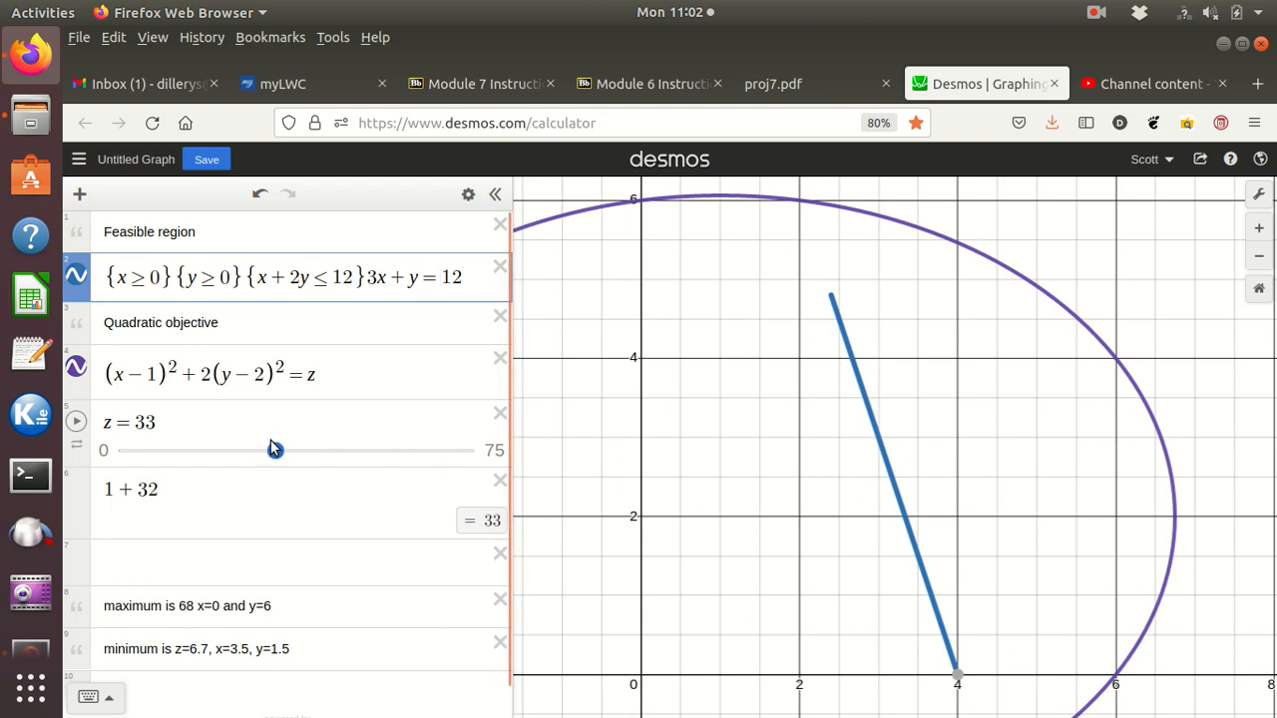
# Lower z to 5 to bring the ellipse close to tangency with the slanted boundary segment
pyautogui.moveTo(275, 451); pyautogui.dragTo(154, 453)
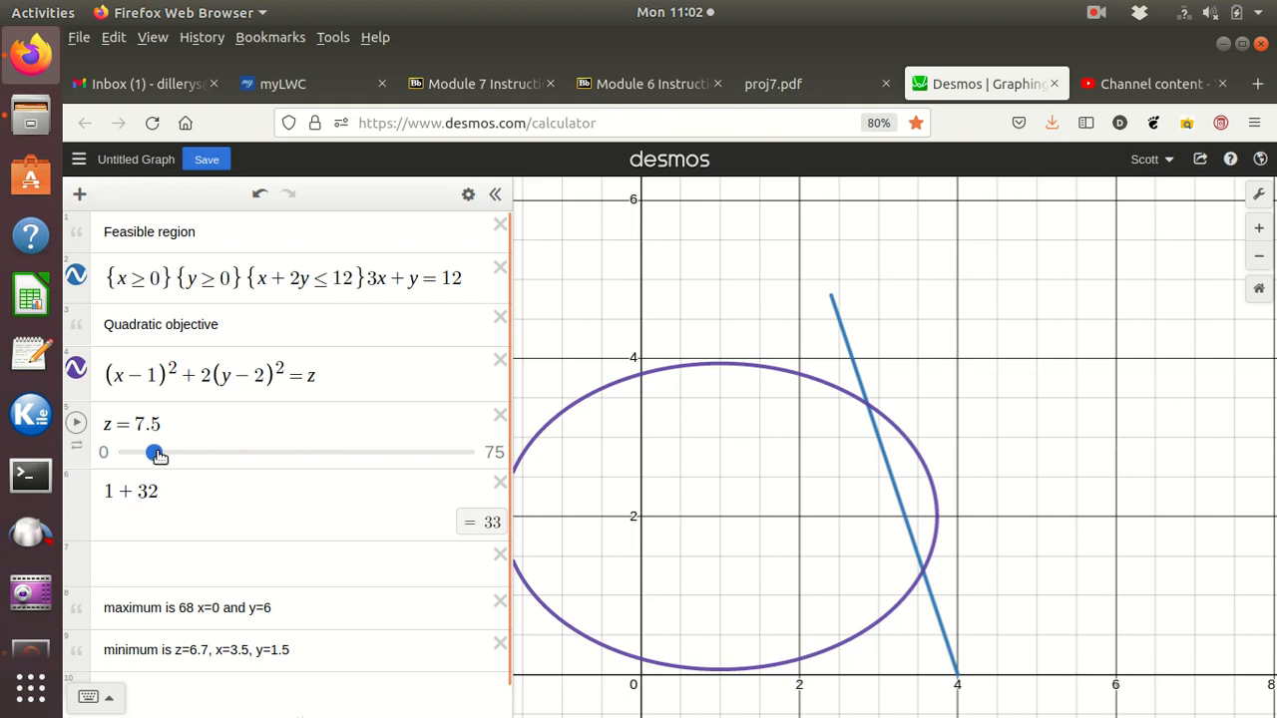
pyautogui.moveTo(157, 455)
pyautogui.mouseDown()
pyautogui.moveTo(151, 477)
pyautogui.moveTo(138, 467)
pyautogui.mouseUp()
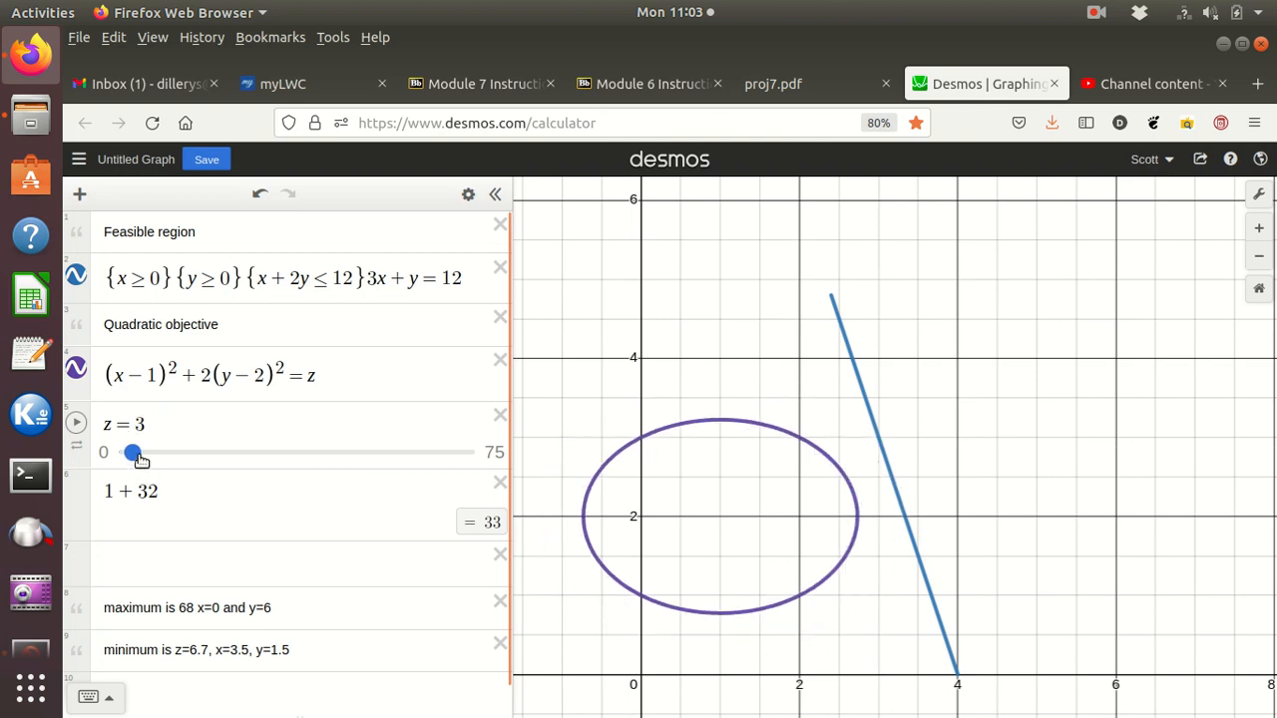
pyautogui.moveTo(140, 457); pyautogui.dragTo(146, 460)
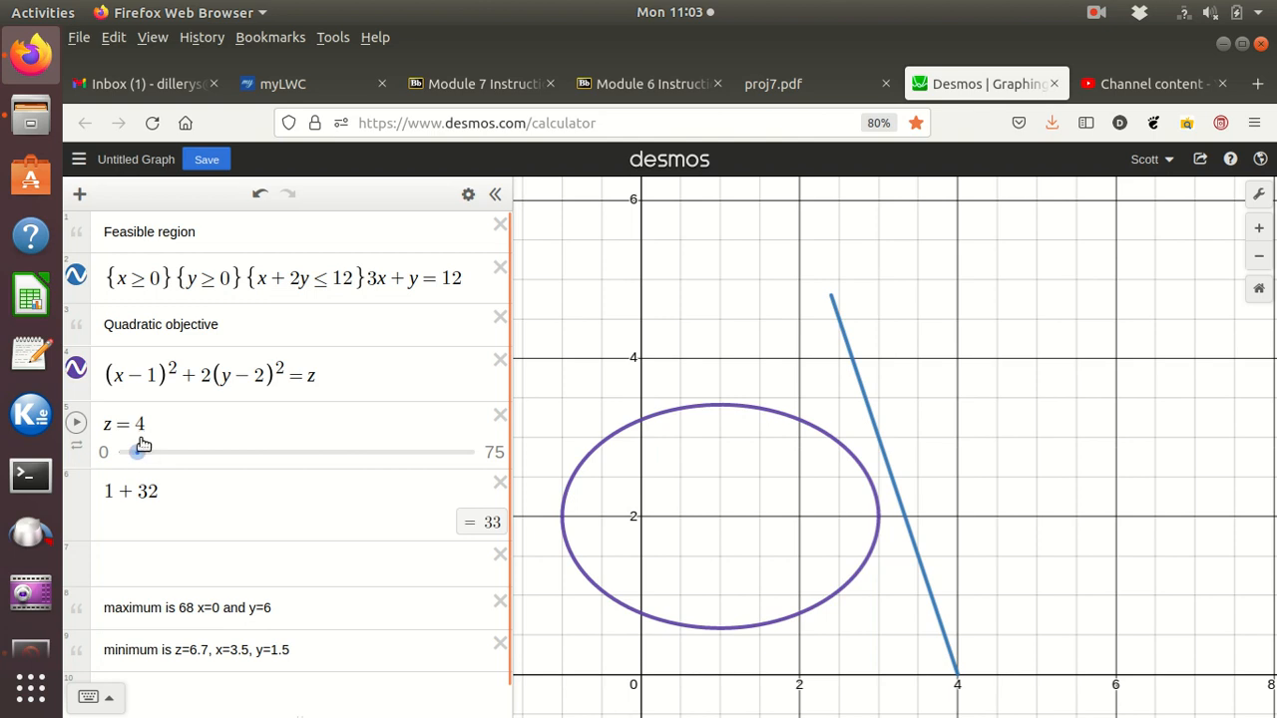
pyautogui.click(151, 424)
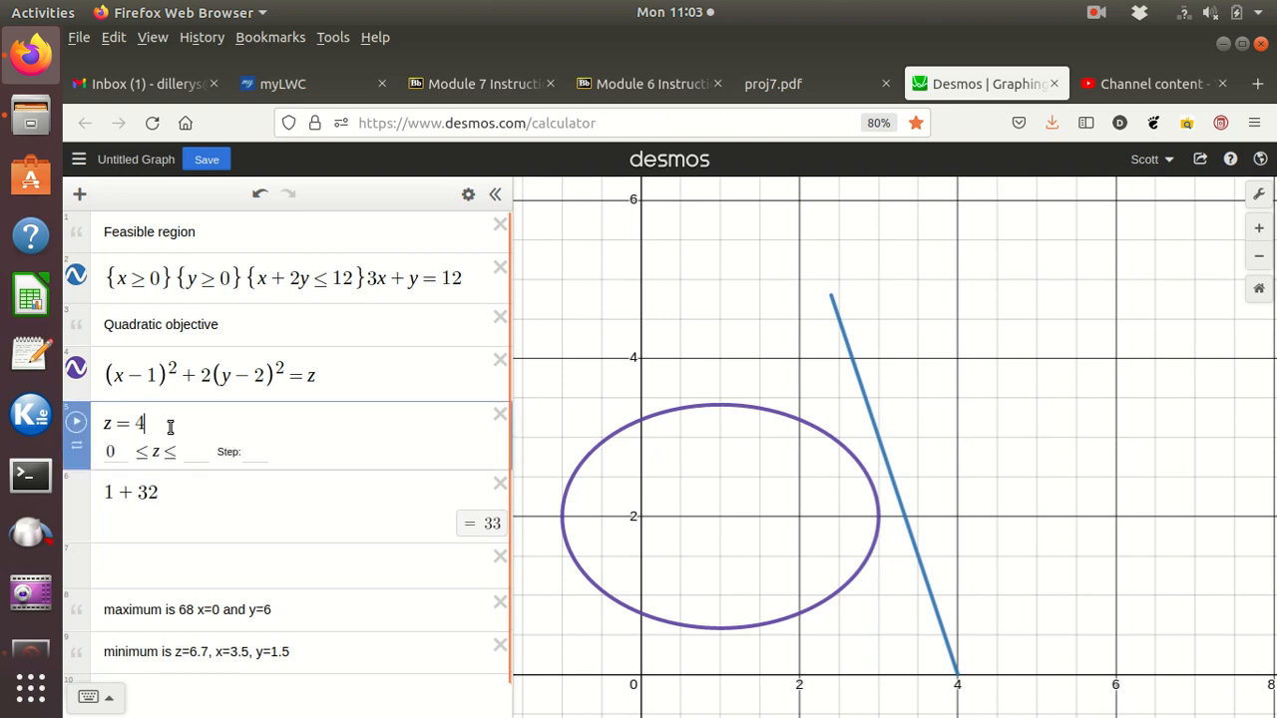
pyautogui.press('BackSpace')
pyautogui.write('5')
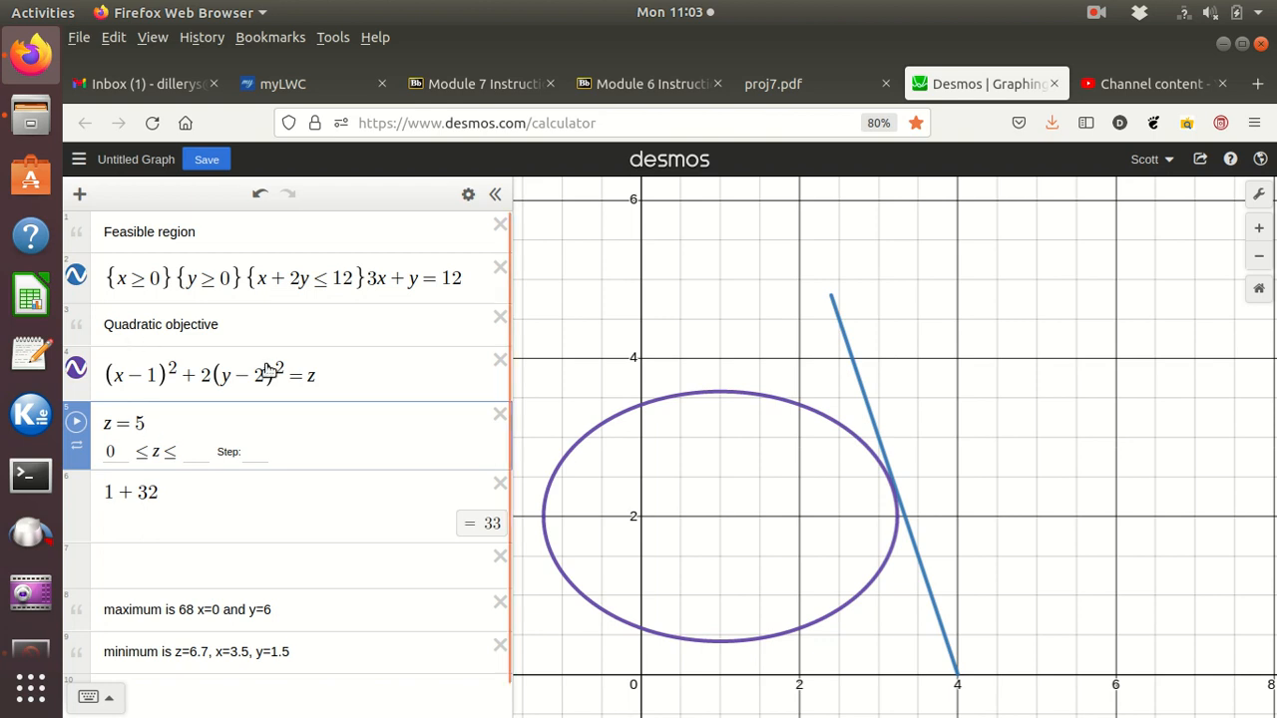
# Try z values of 5.1 and 5.2, selecting the ellipse each time to check for intersections with the slanted segment
pyautogui.click(381, 371)
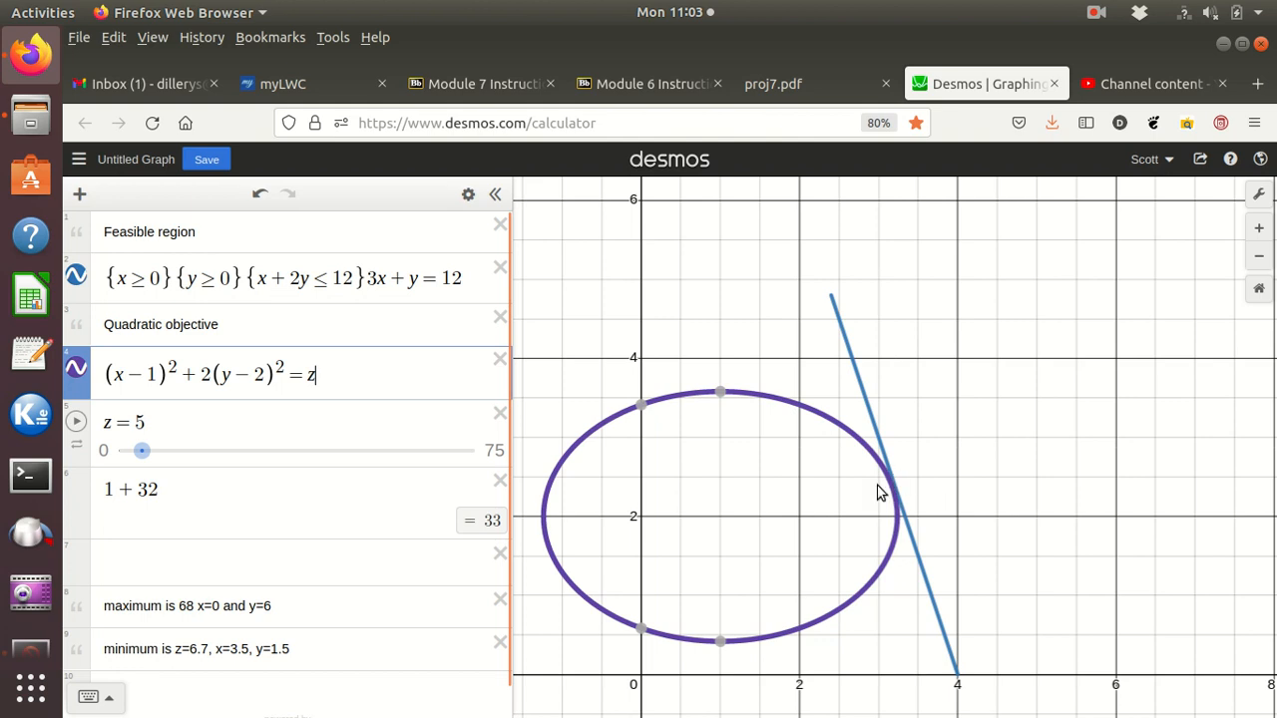
pyautogui.click(167, 417)
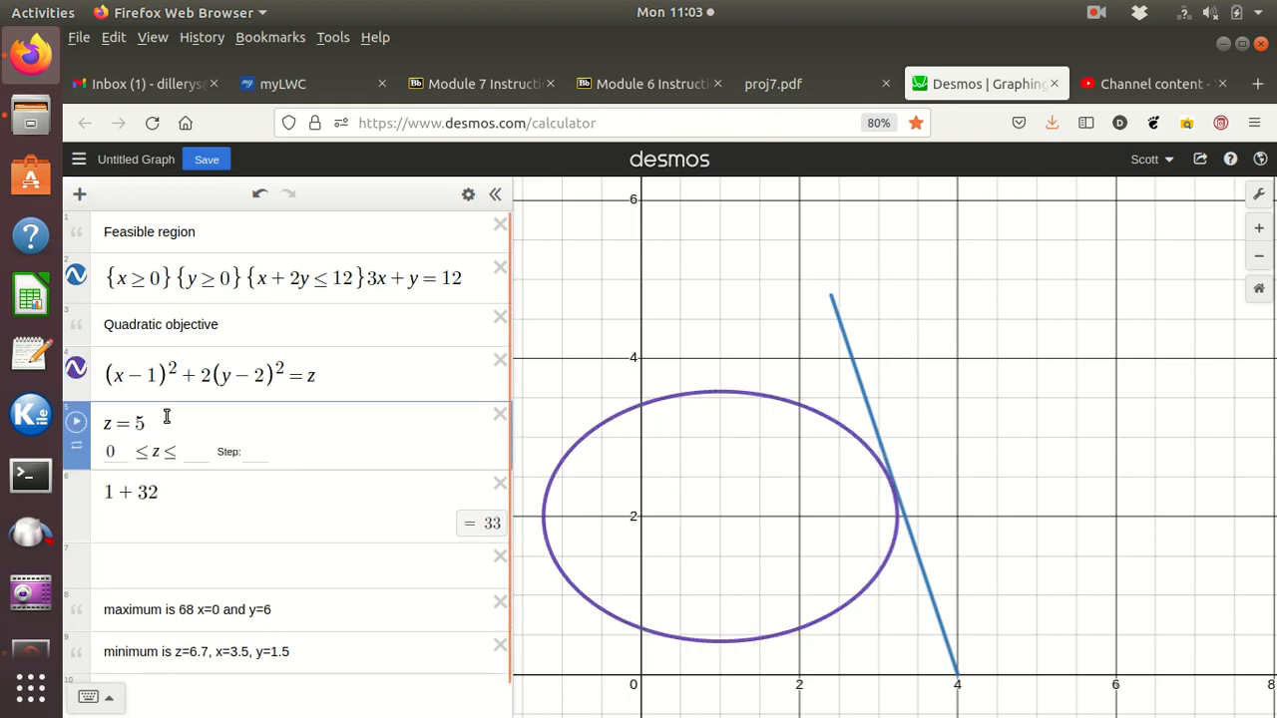
pyautogui.write('.1')
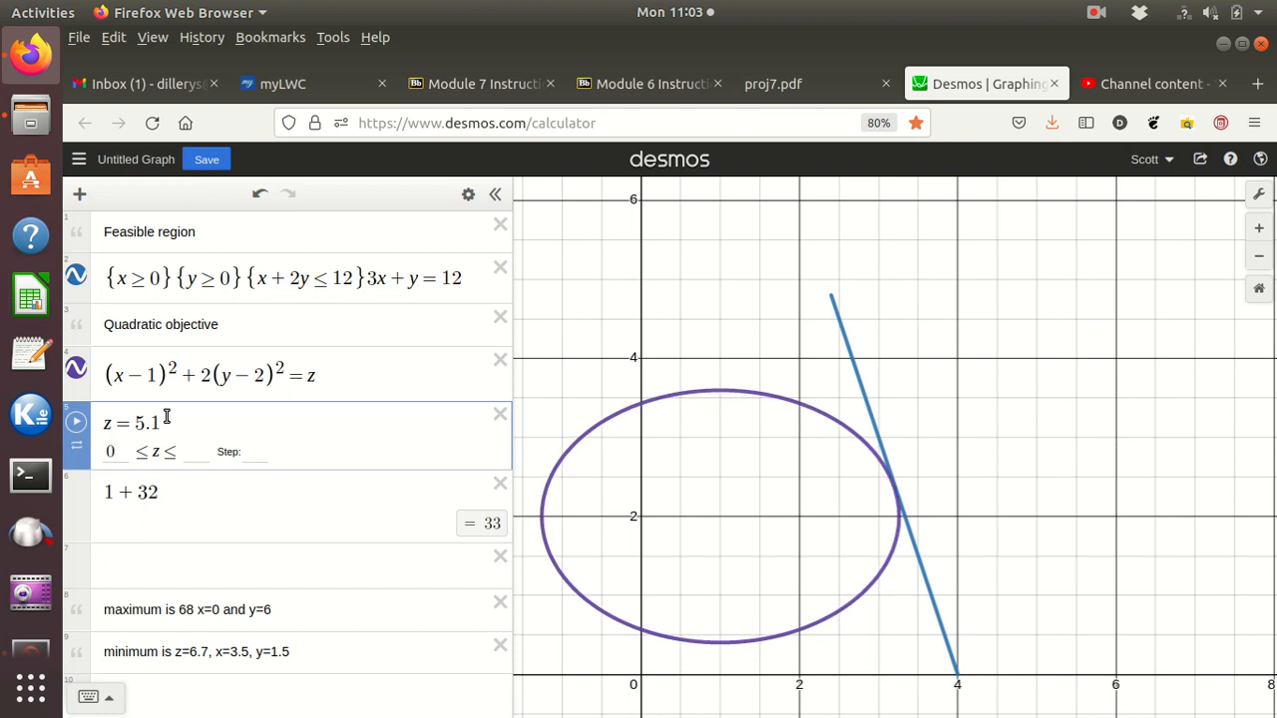
pyautogui.click(346, 375)
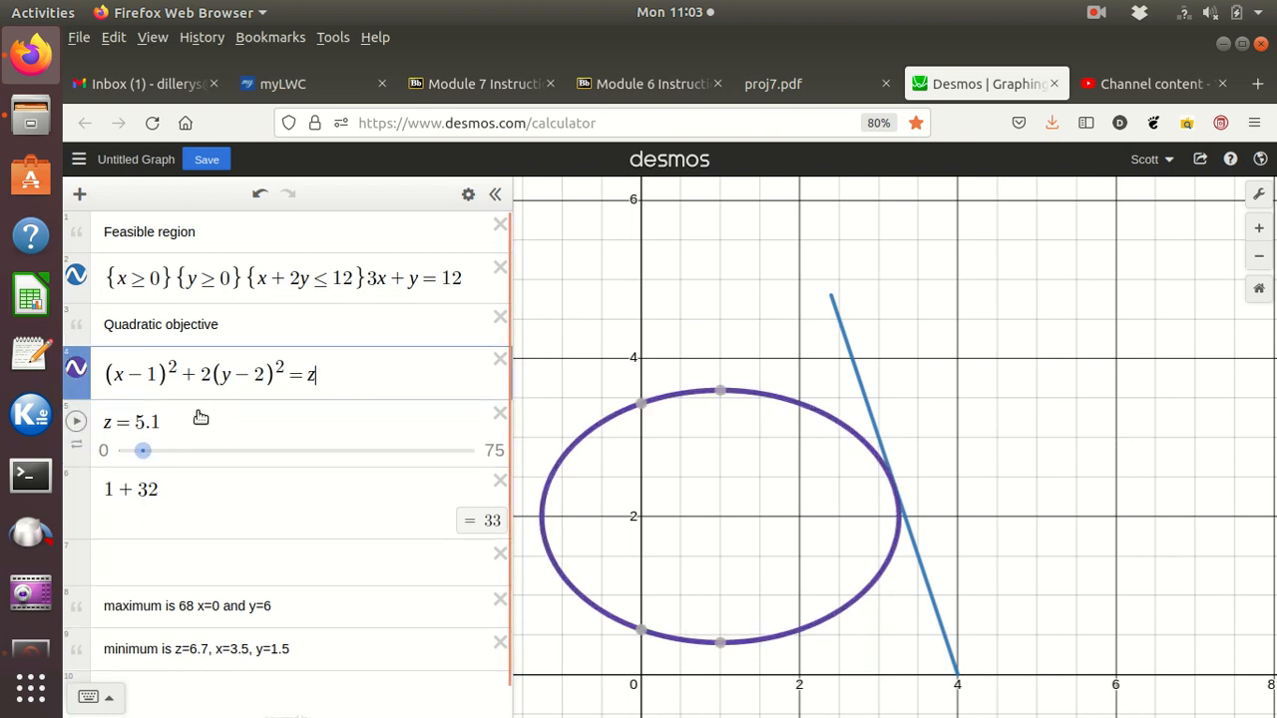
pyautogui.click(200, 417)
pyautogui.press('BackSpace')
pyautogui.write('2')
pyautogui.click(365, 386)
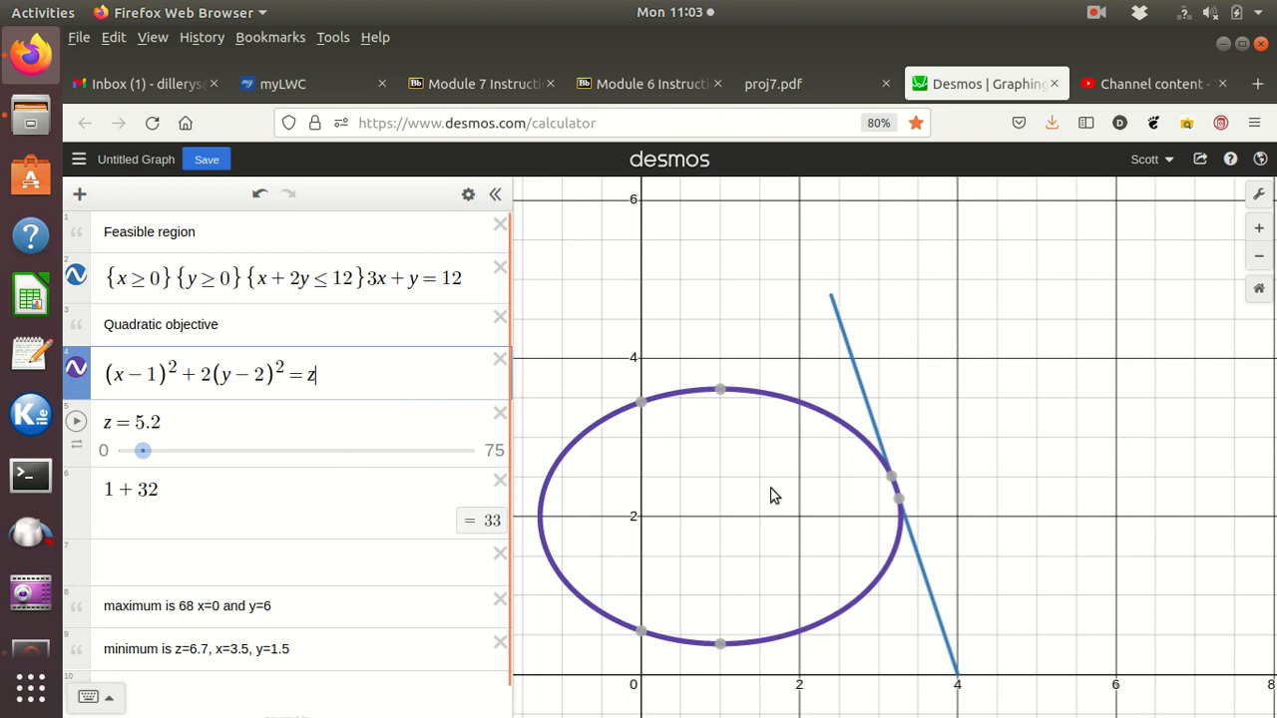
# Refine z to 5.15 and 5.16, checking the ellipse for intersection points with the slanted segment
pyautogui.click(172, 424)
pyautogui.press('BackSpace')
pyautogui.write('1.')
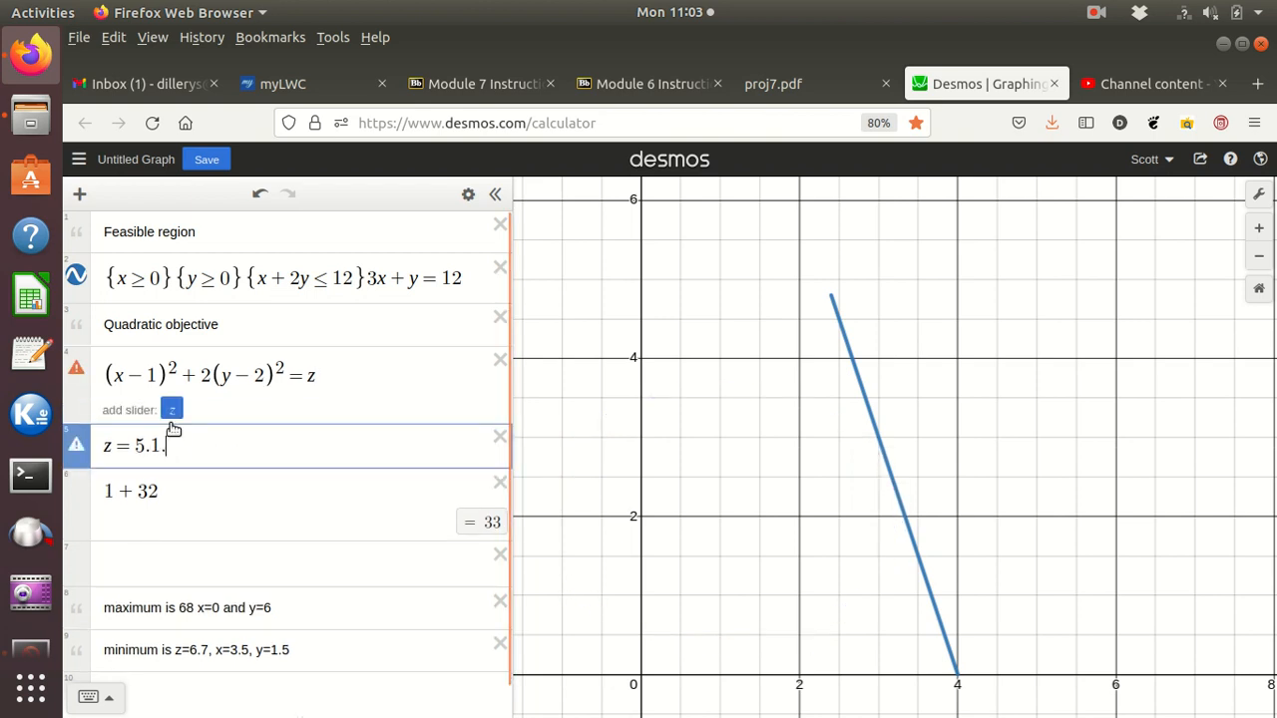
pyautogui.press('BackSpace')
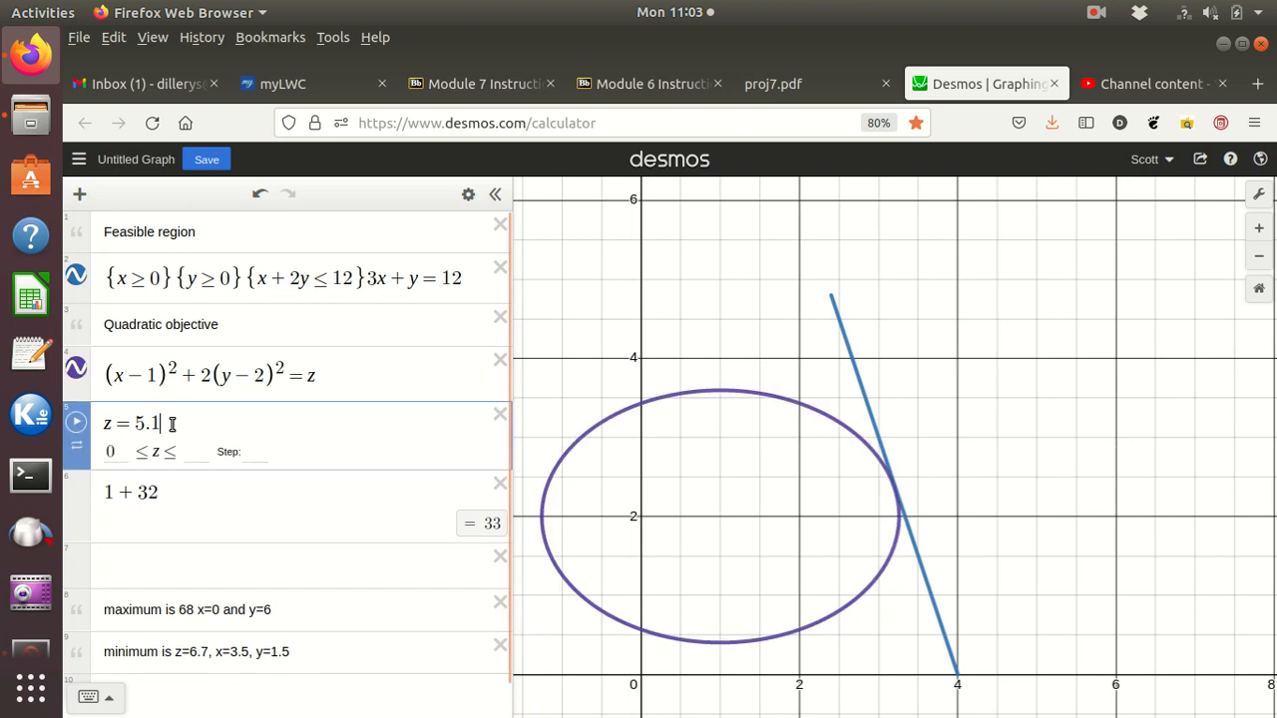
pyautogui.write('5')
pyautogui.click(368, 375)
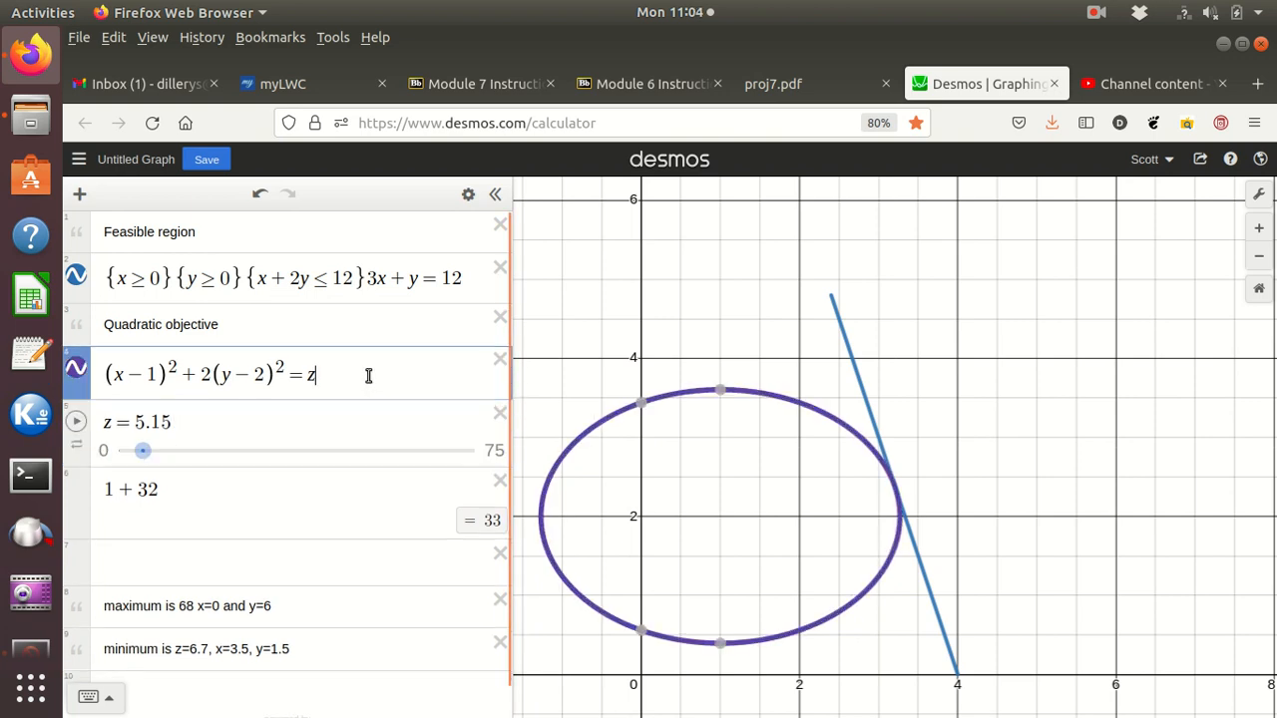
pyautogui.click(194, 425)
pyautogui.press('BackSpace')
pyautogui.write('6')
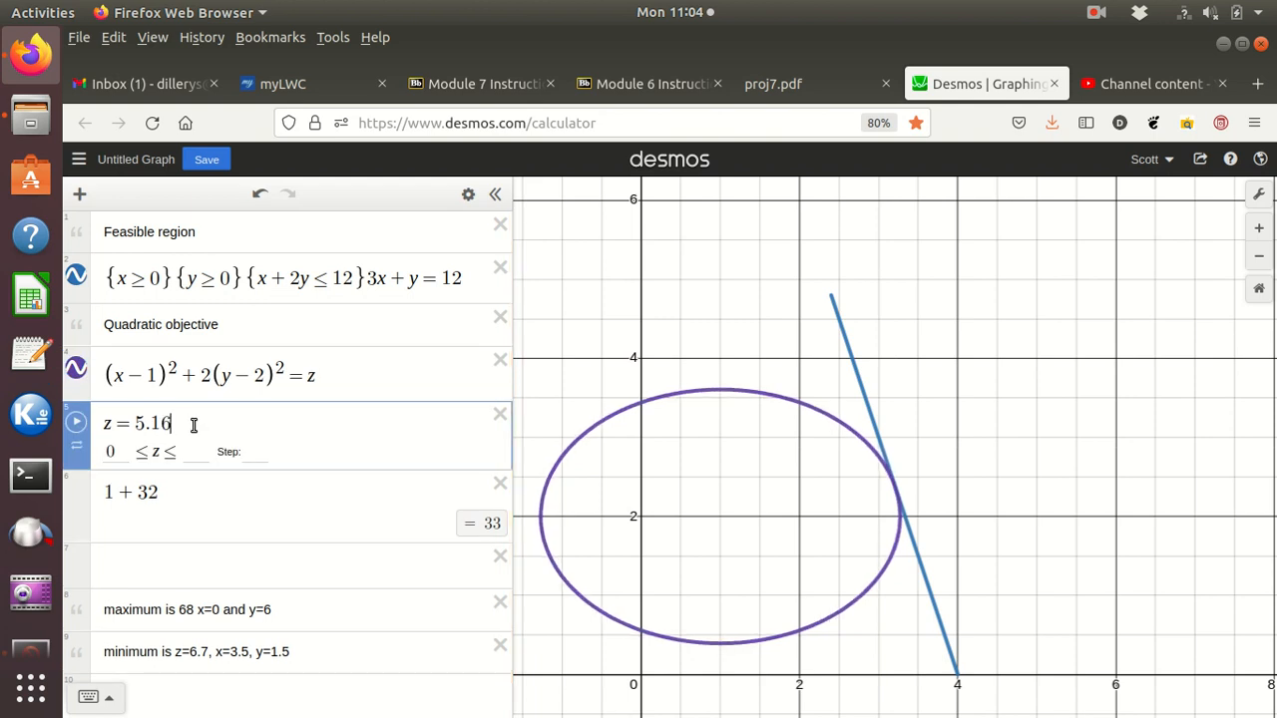
pyautogui.click(365, 375)
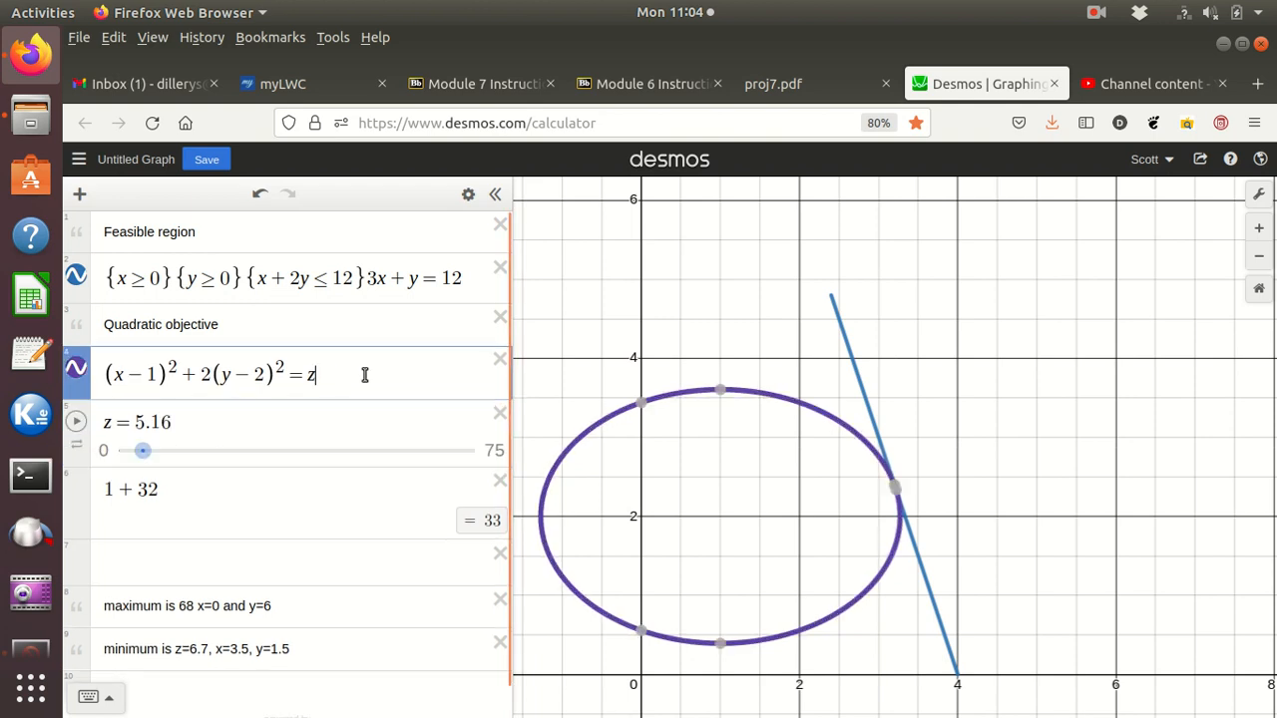
# Show the coordinates where the ellipse meets the slanted segment and set the minimum note's z value to 5.16
pyautogui.moveTo(892, 493)
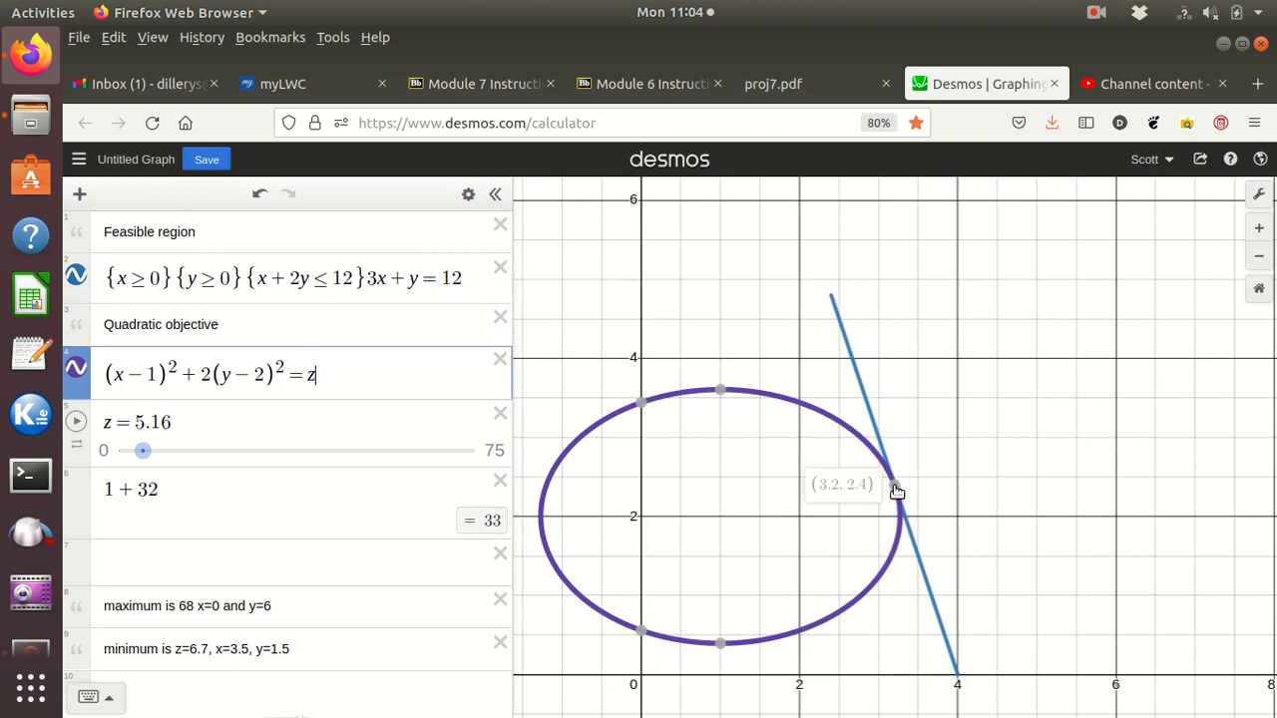
pyautogui.click(896, 489)
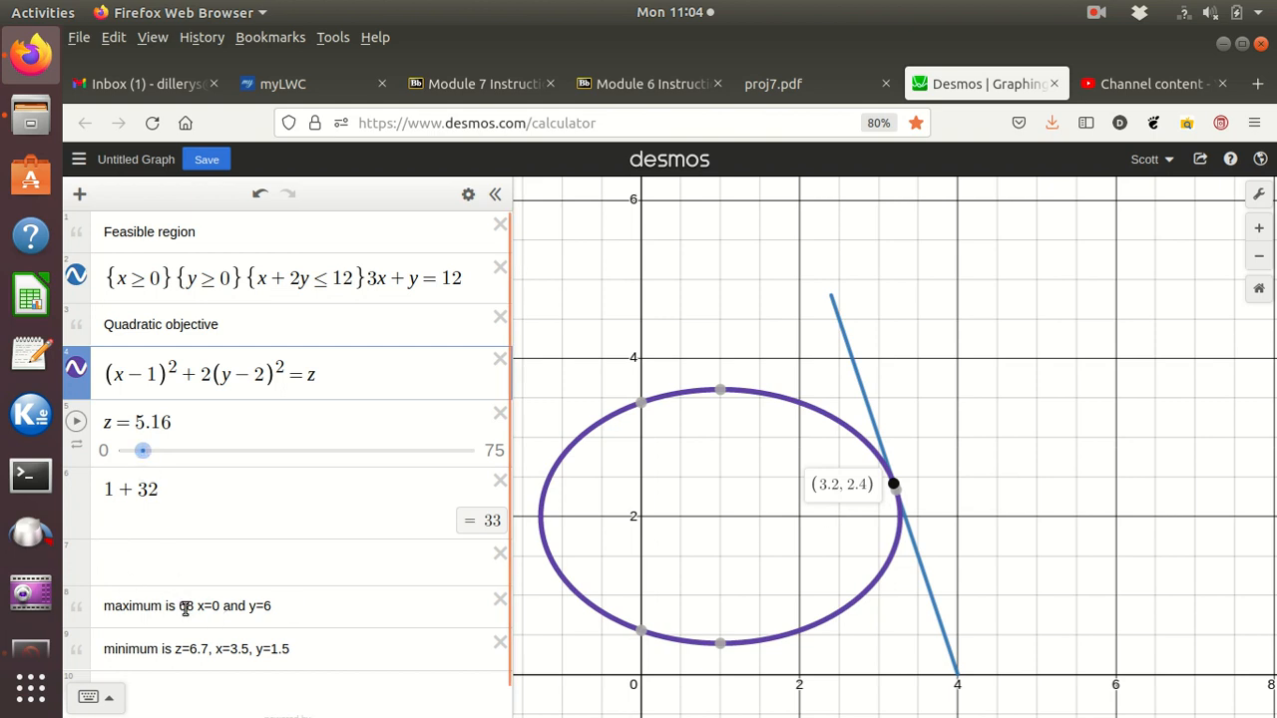
pyautogui.click(189, 648)
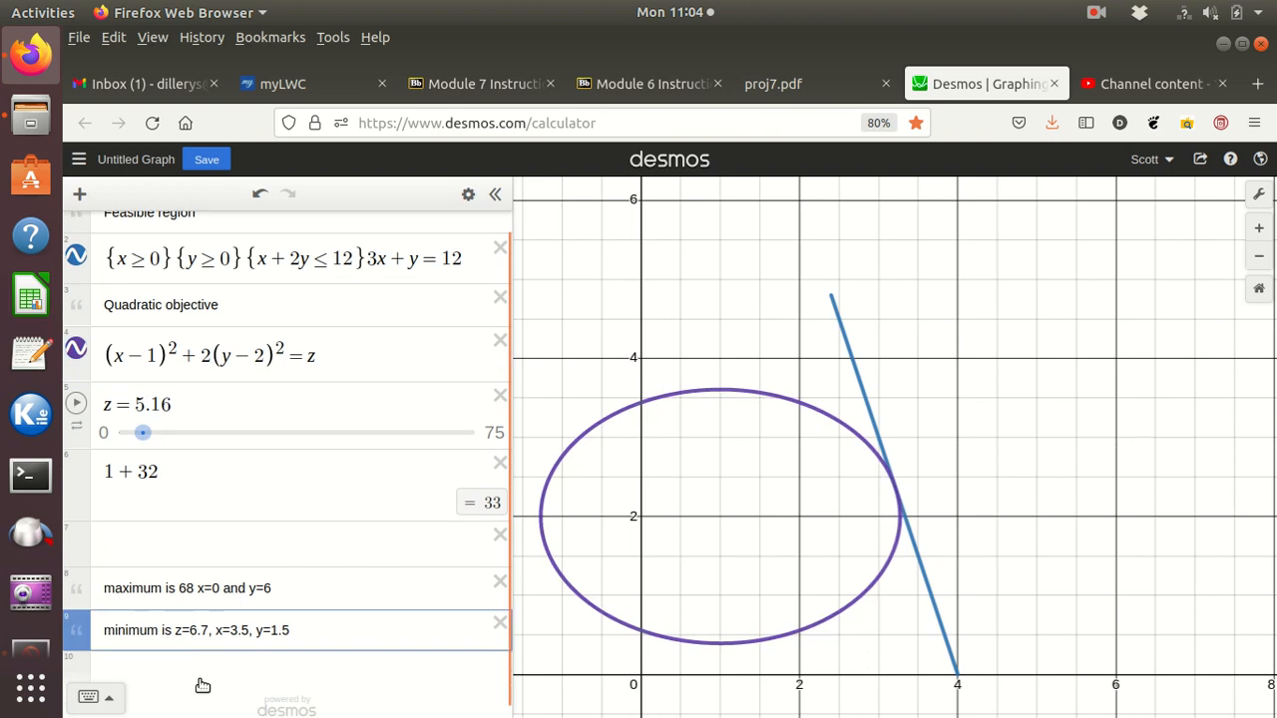
pyautogui.press('Delete')
pyautogui.press('Delete')
pyautogui.press('Delete')
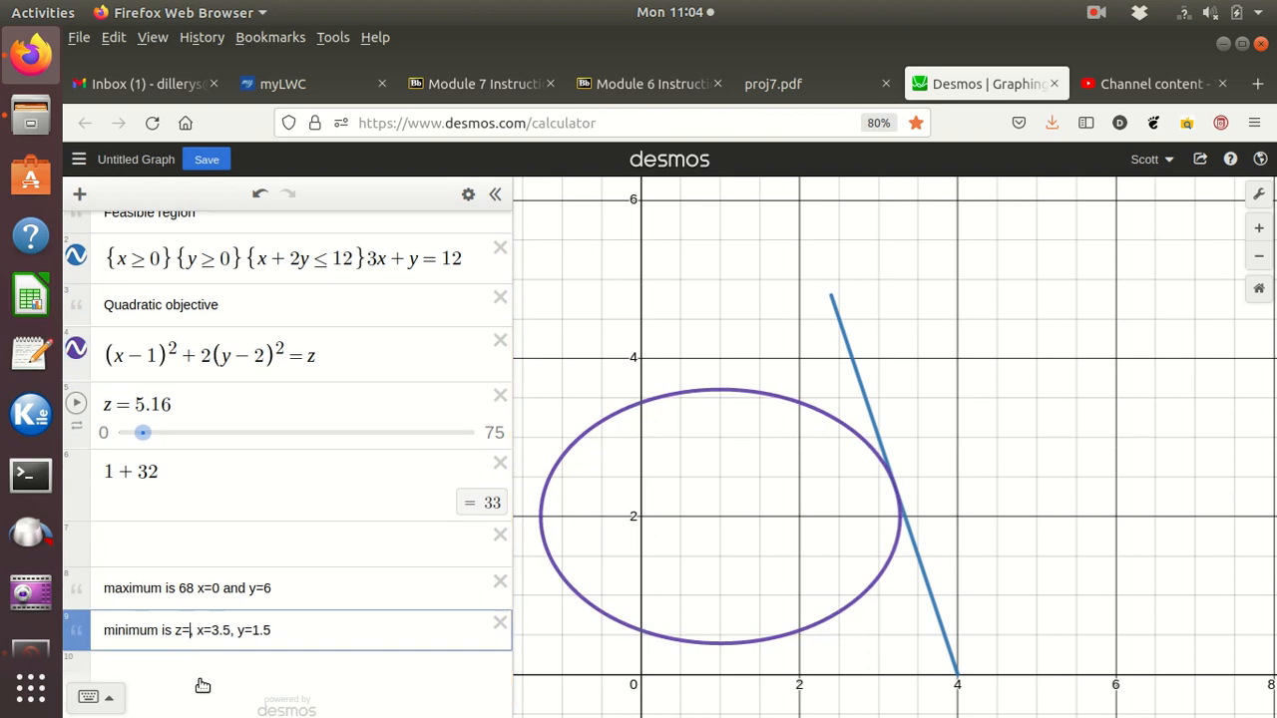
pyautogui.write('5.16')
# Recheck the ellipse's intersection with the slanted segment and update the minimum note to x=3.2, y=2.4
pyautogui.click(320, 361)
pyautogui.moveTo(897, 489)
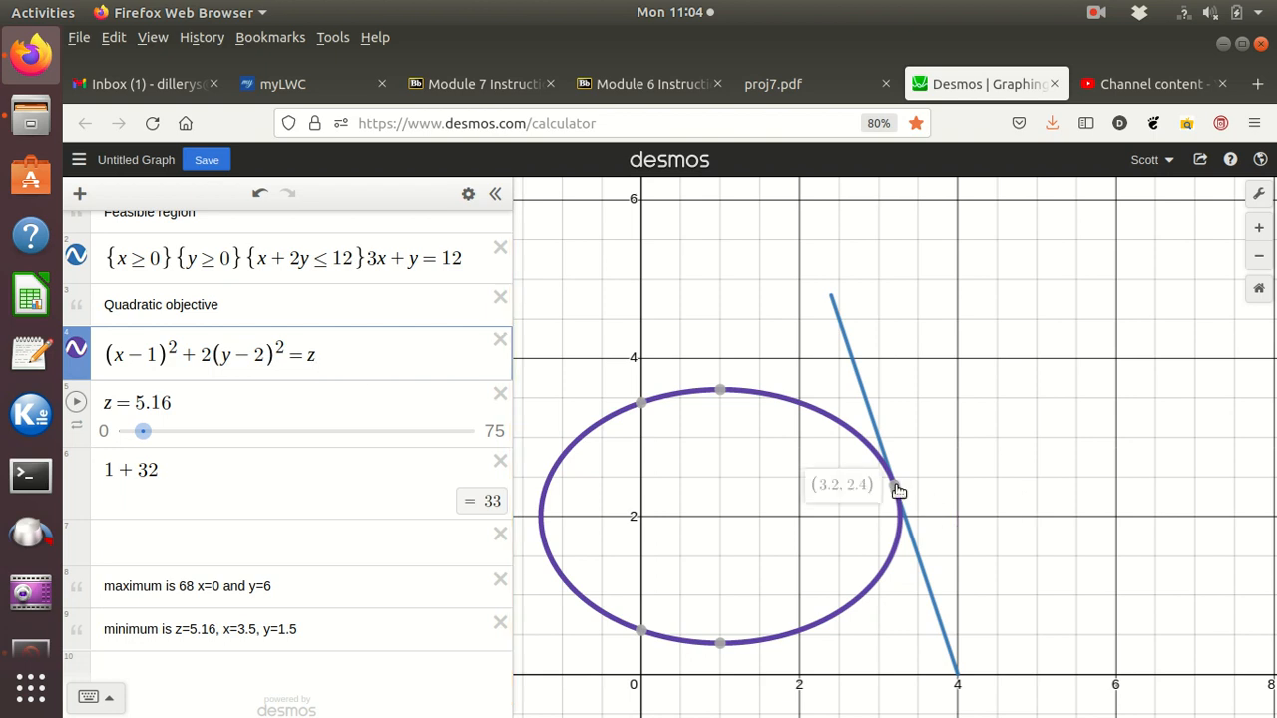
pyautogui.click(897, 488)
pyautogui.click(251, 630)
pyautogui.press('BackSpace')
pyautogui.write('2')
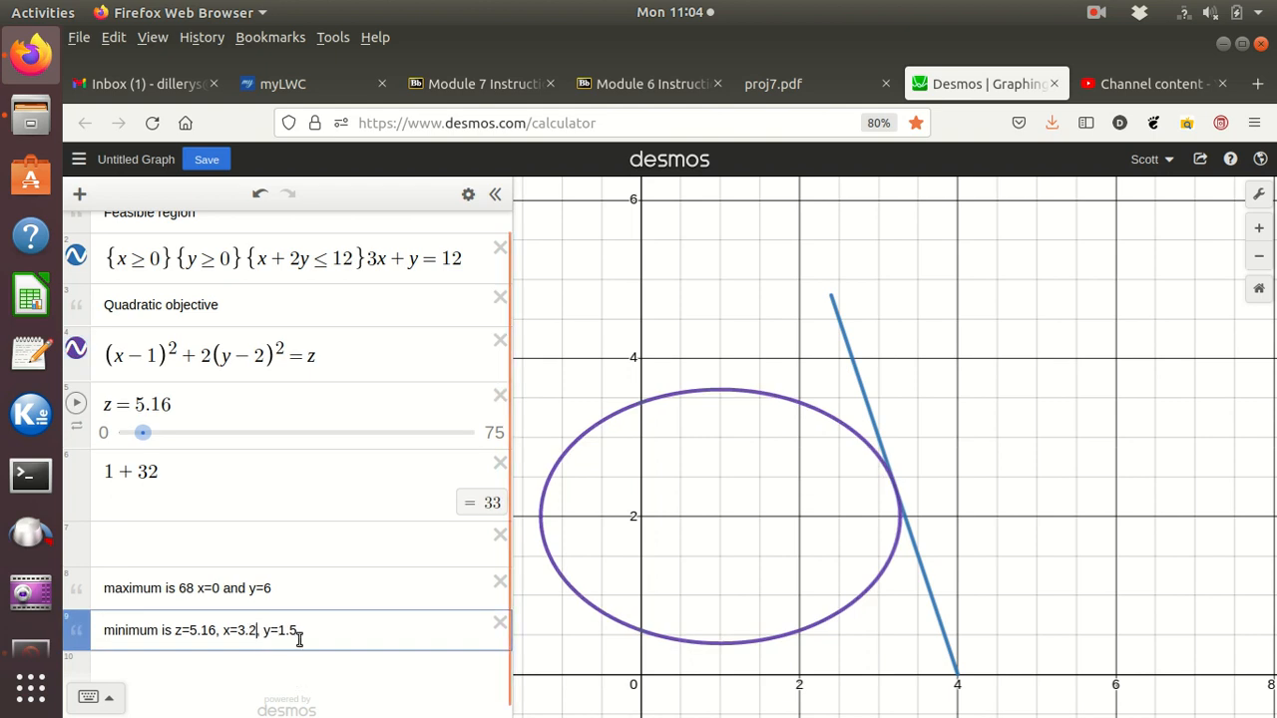
pyautogui.click(291, 630)
pyautogui.press('BackSpace')
pyautogui.press('BackSpace')
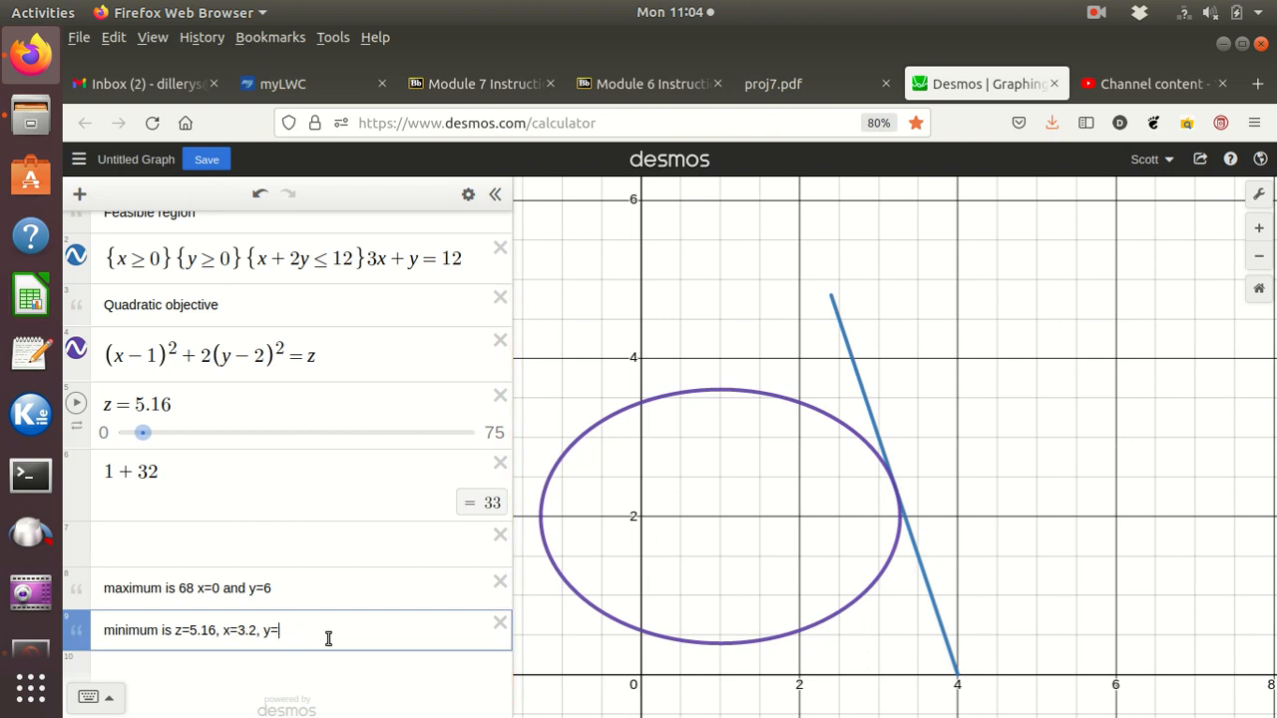
pyautogui.write('.4')
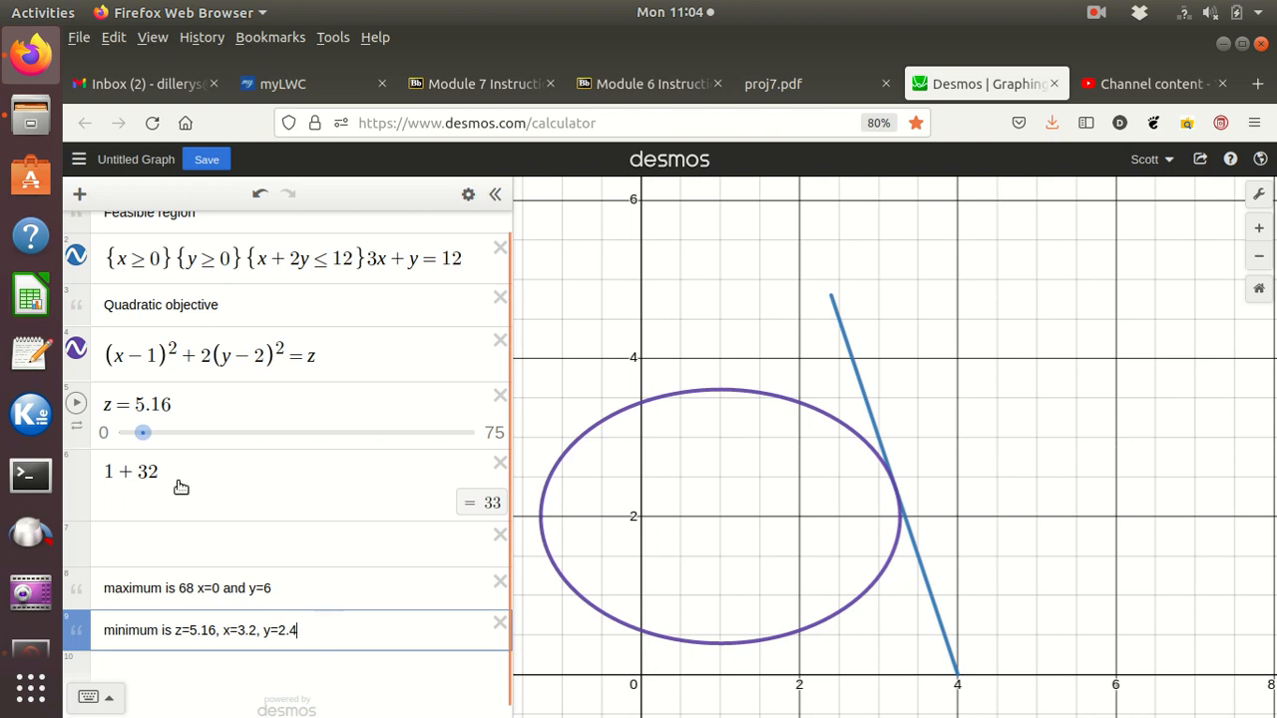
# Raise z to 17.2 and increase it in steps of 0.1 to 17.6, bringing the ellipse to the slanted segment's upper end
pyautogui.click(141, 435)
pyautogui.moveTo(143, 436); pyautogui.dragTo(200, 441)
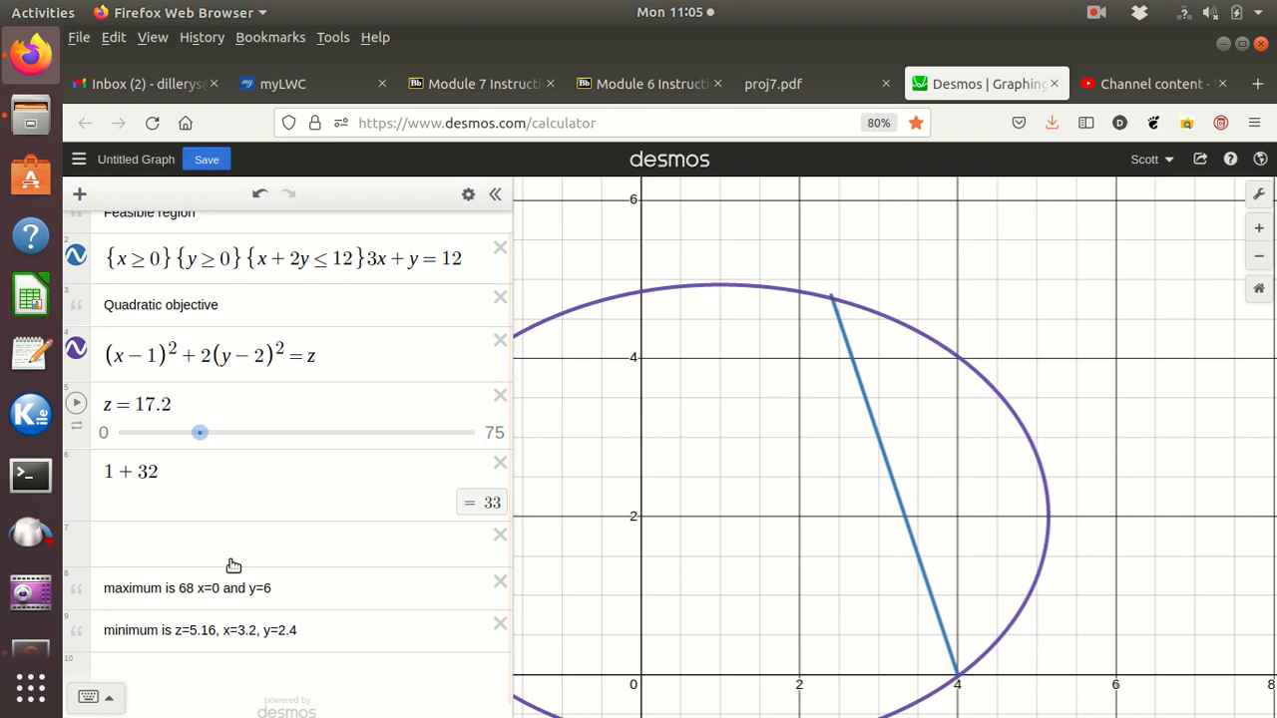
pyautogui.click(188, 402)
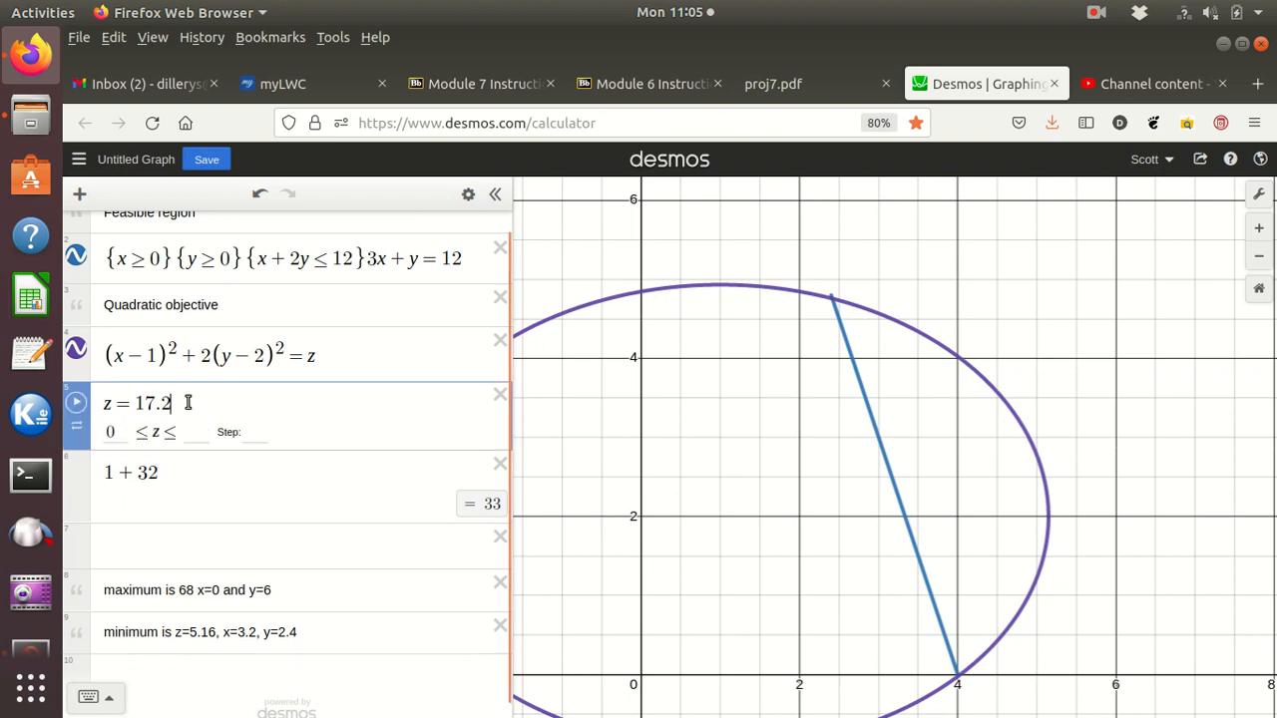
pyautogui.press('BackSpace')
pyautogui.write('3')
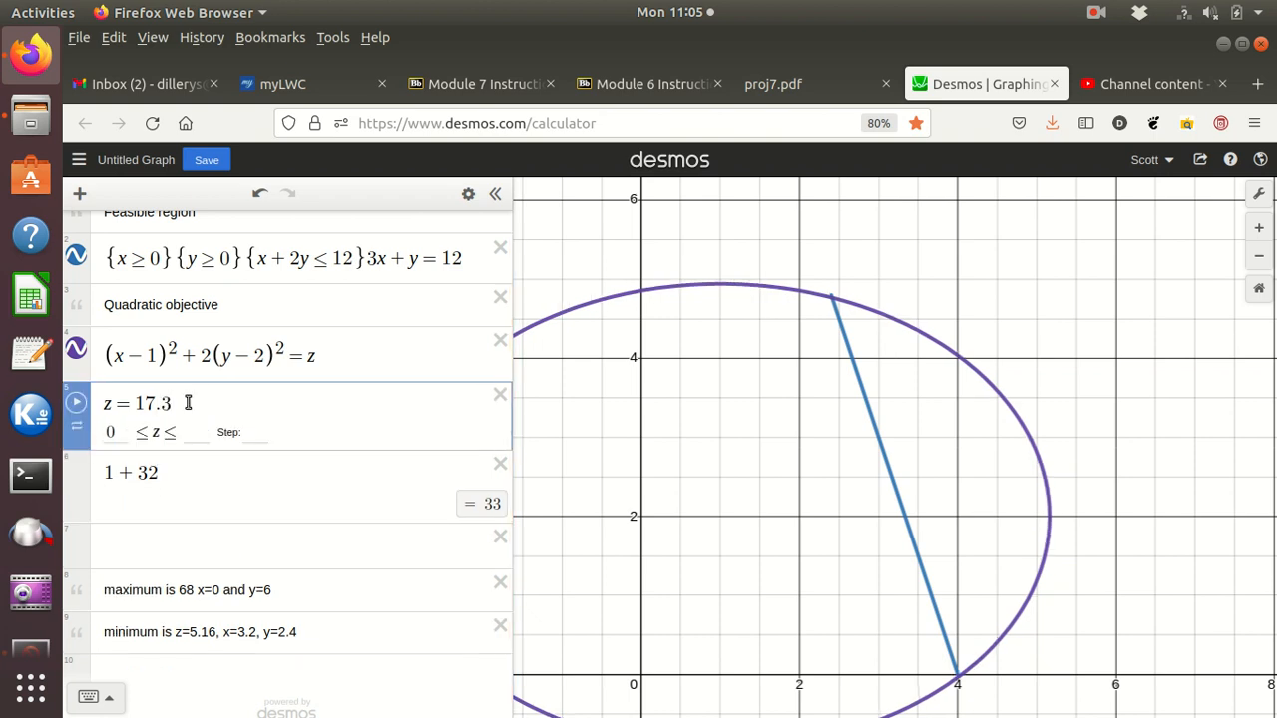
pyautogui.press('BackSpace')
pyautogui.write('4')
pyautogui.press('BackSpace')
pyautogui.write('5')
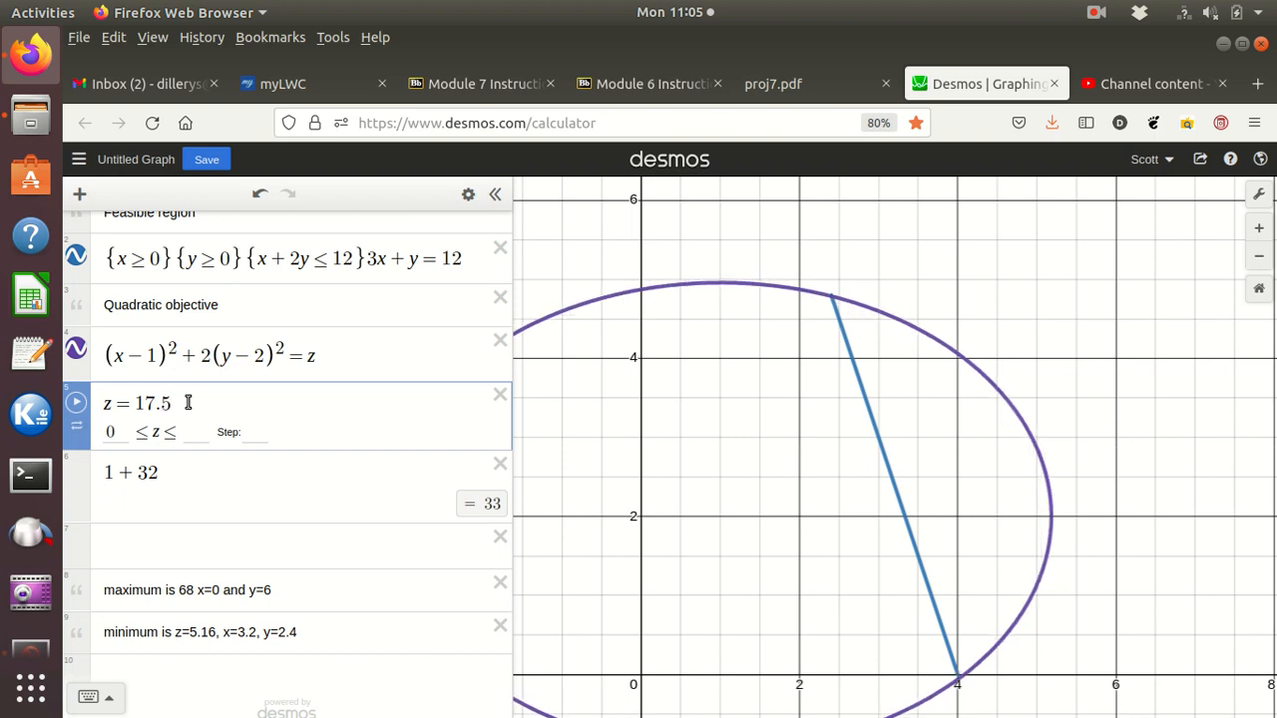
pyautogui.press('BackSpace')
pyautogui.write('6')
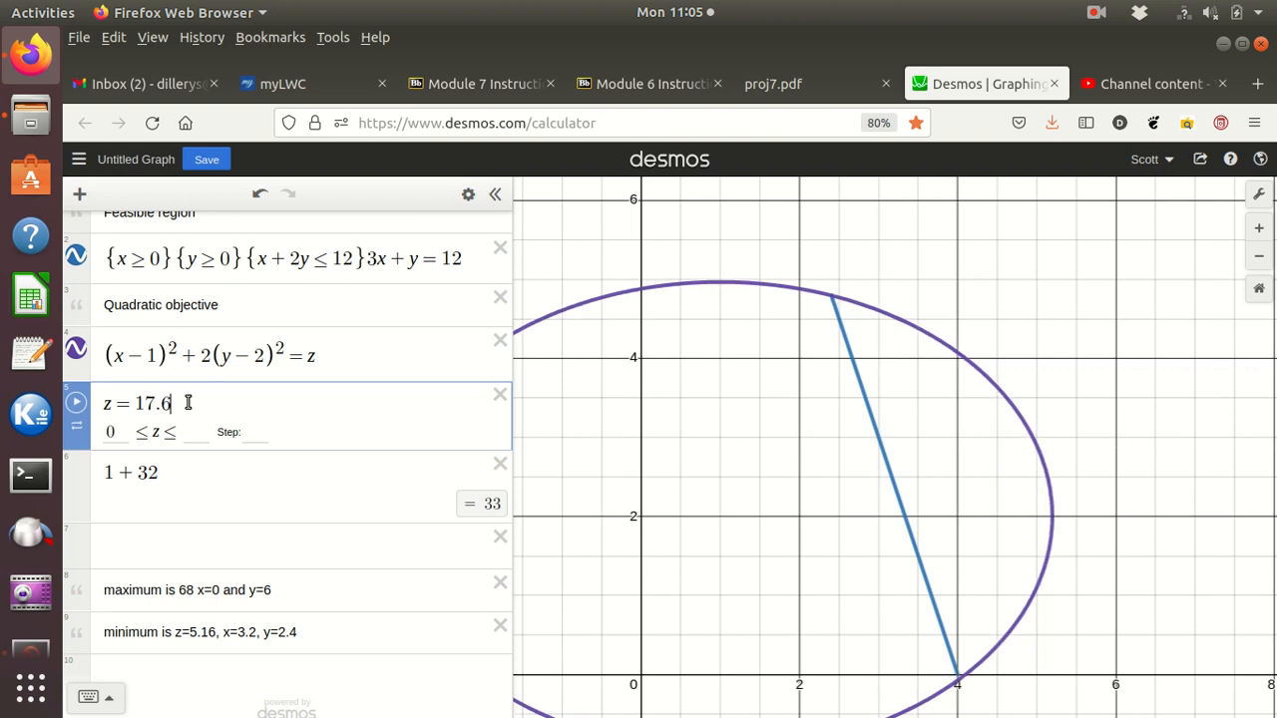
# Show the coordinates where the ellipse meets the segment's upper end and set the maximum note's value to 17.6
pyautogui.click(390, 356)
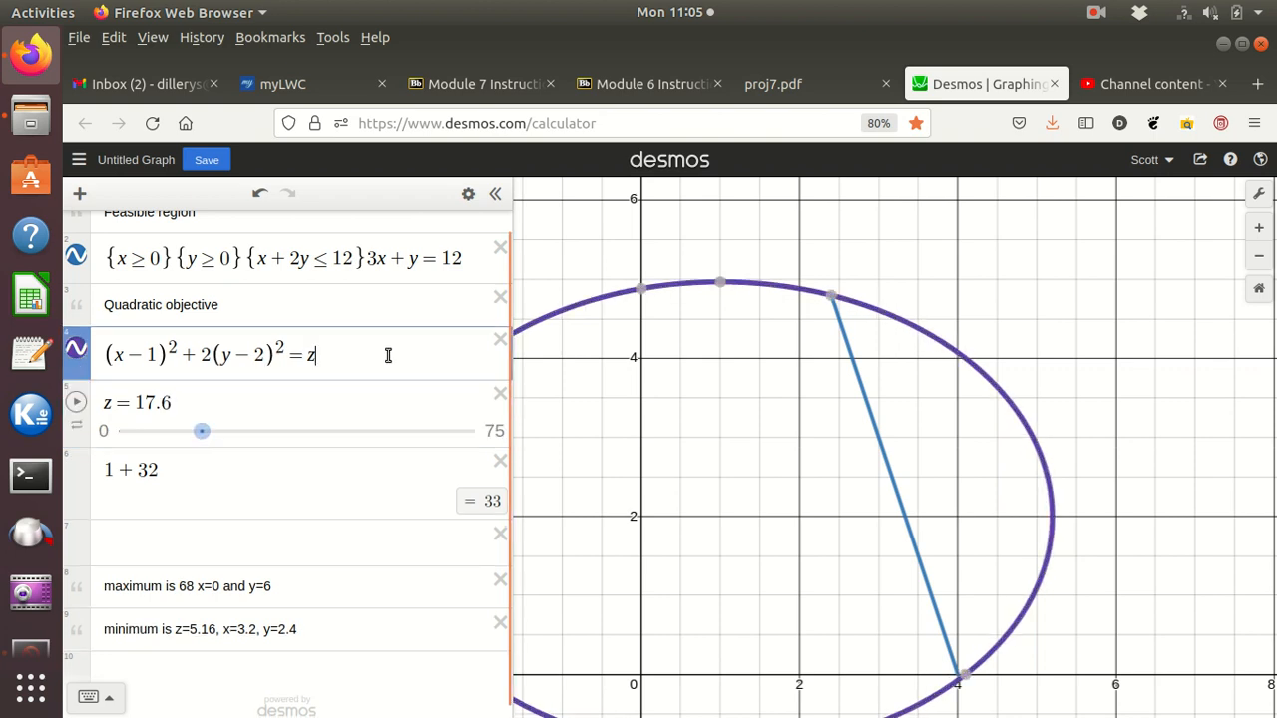
pyautogui.click(832, 296)
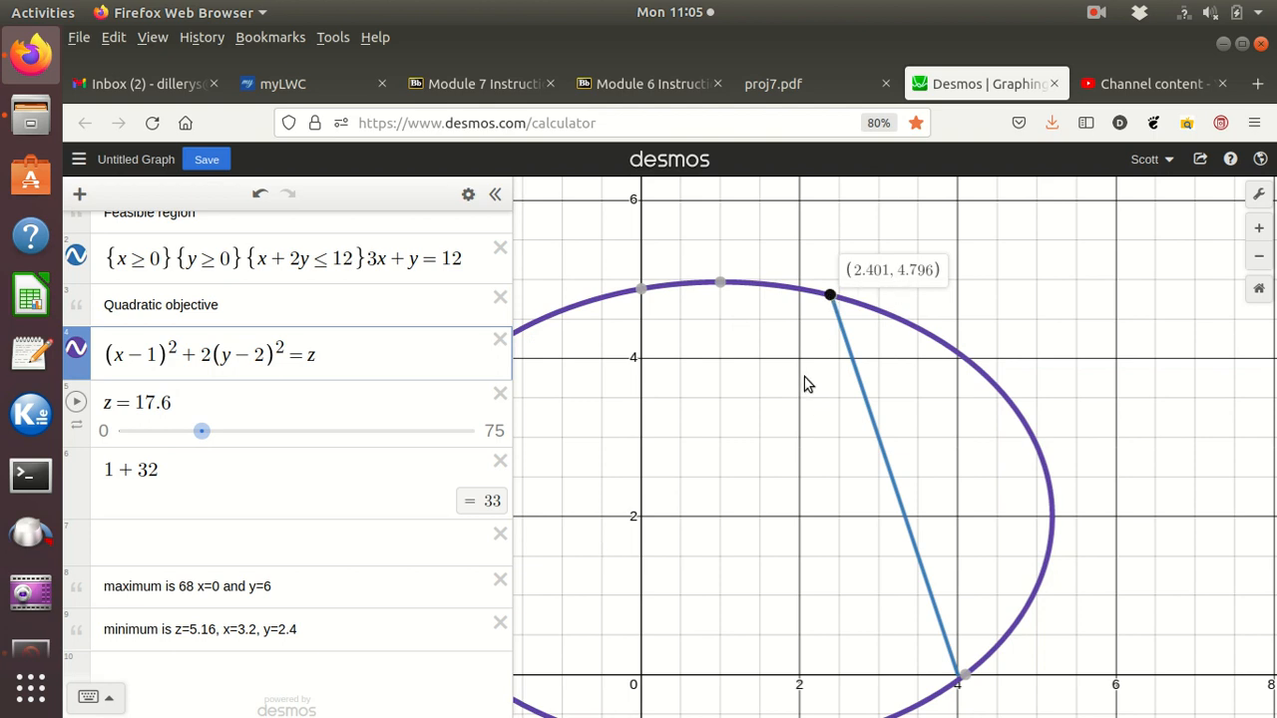
pyautogui.click(193, 587)
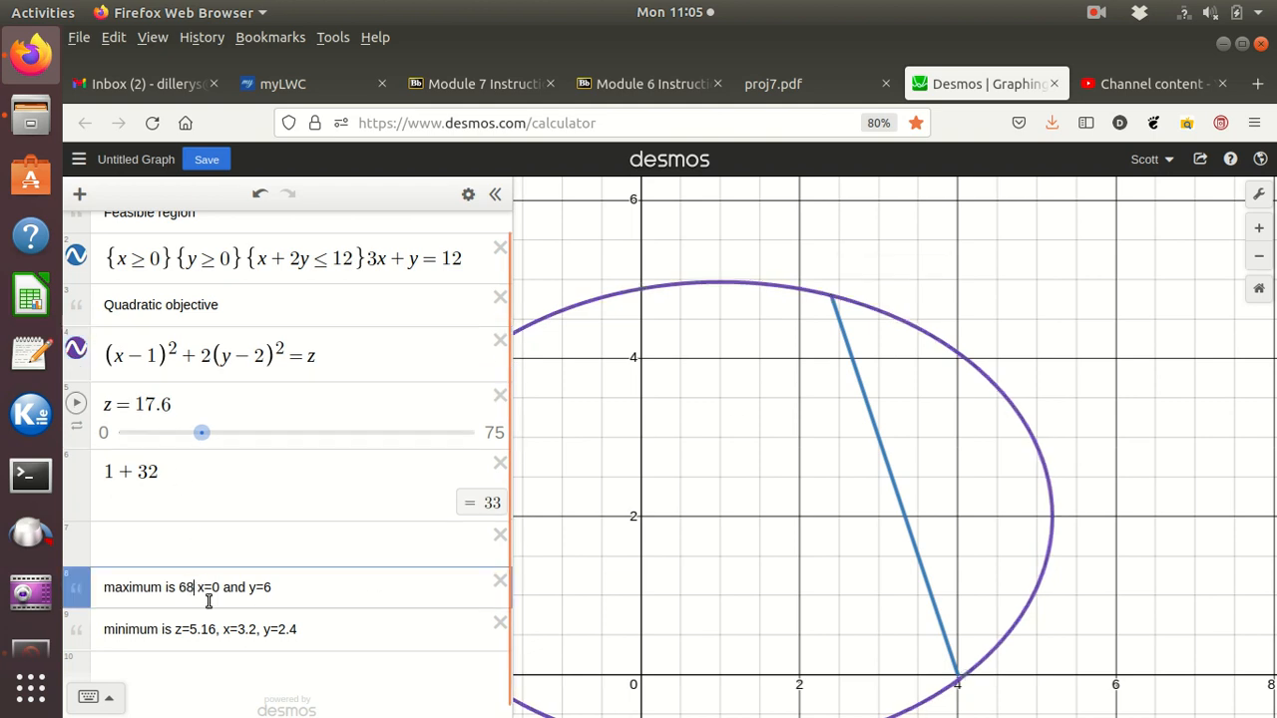
pyautogui.press('BackSpace')
pyautogui.press('BackSpace')
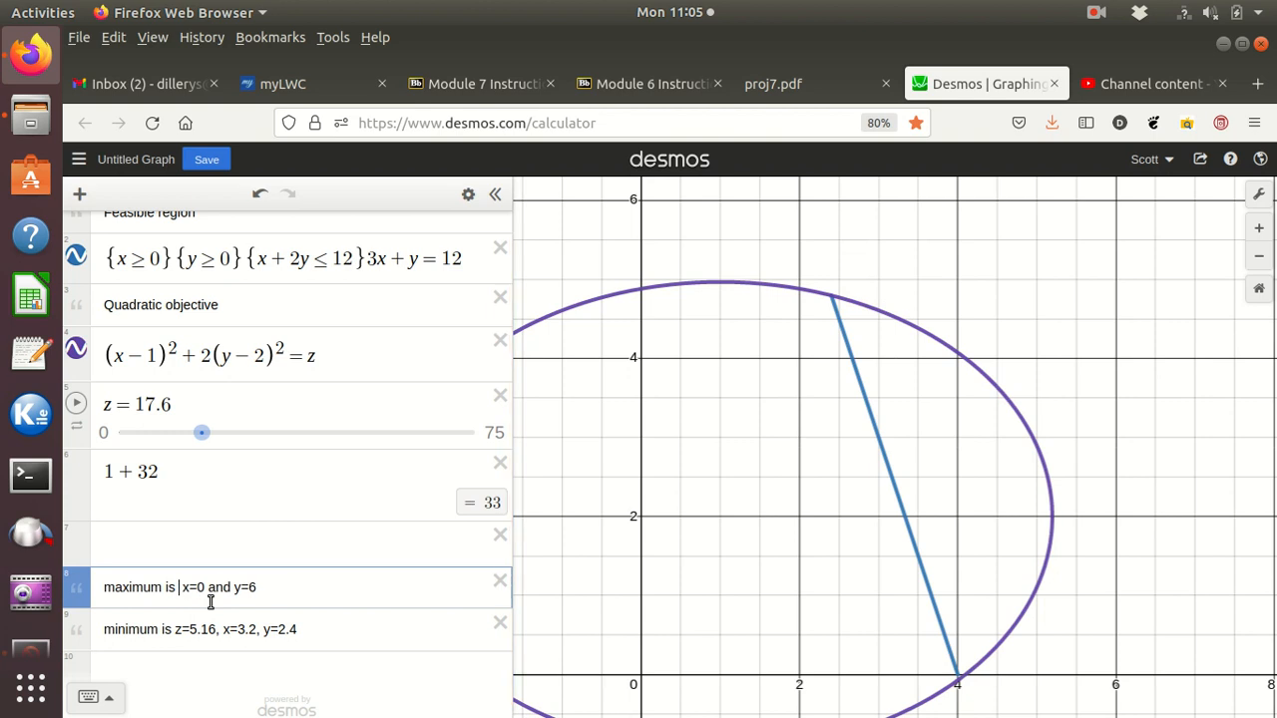
pyautogui.write('17.6')
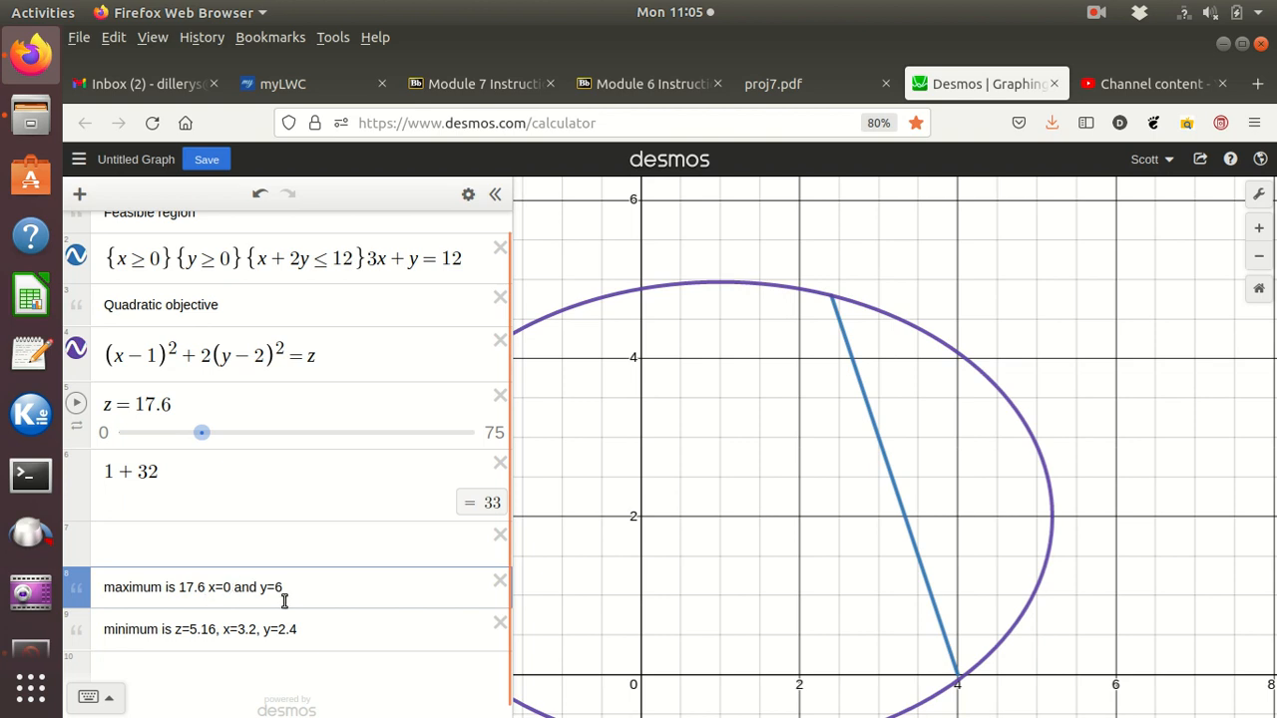
# Update the maximum note's point to x=2.4 and y=4.8, checking it against the upper intersection point on the graph
pyautogui.press('BackSpace')
pyautogui.write('2.4')
pyautogui.click(432, 341)
pyautogui.click(833, 298)
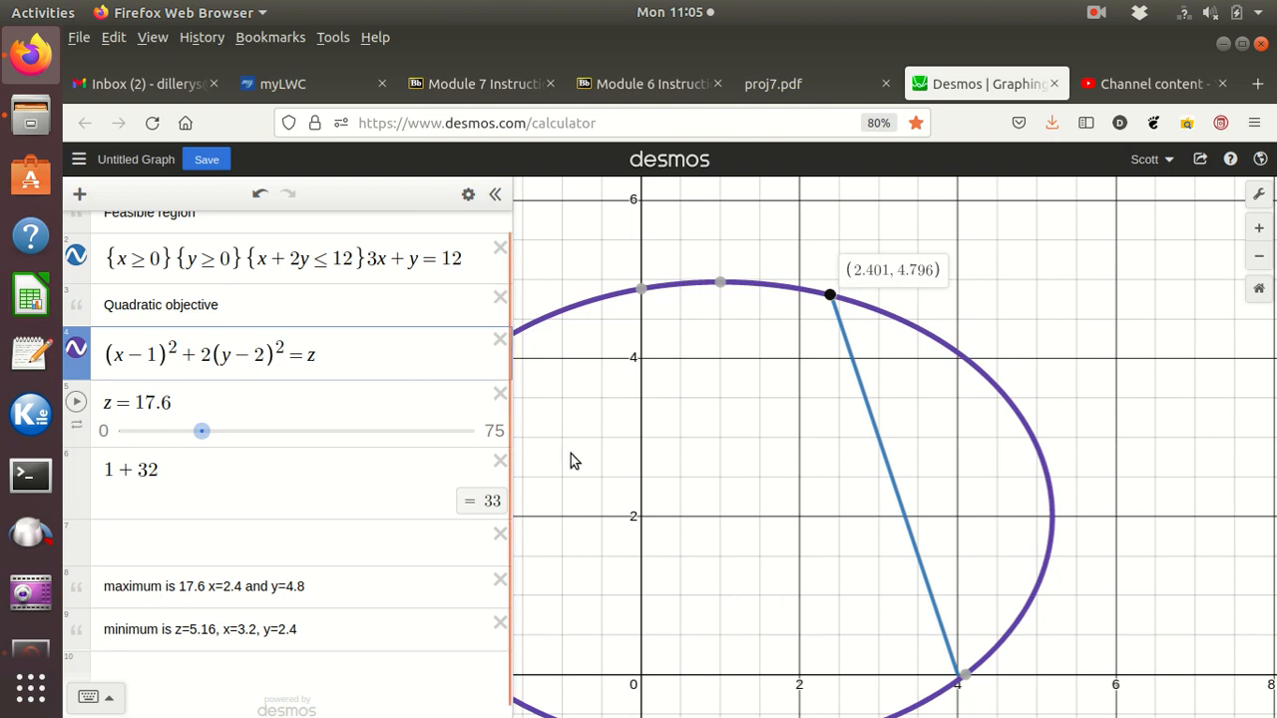
pyautogui.moveTo(964, 680)
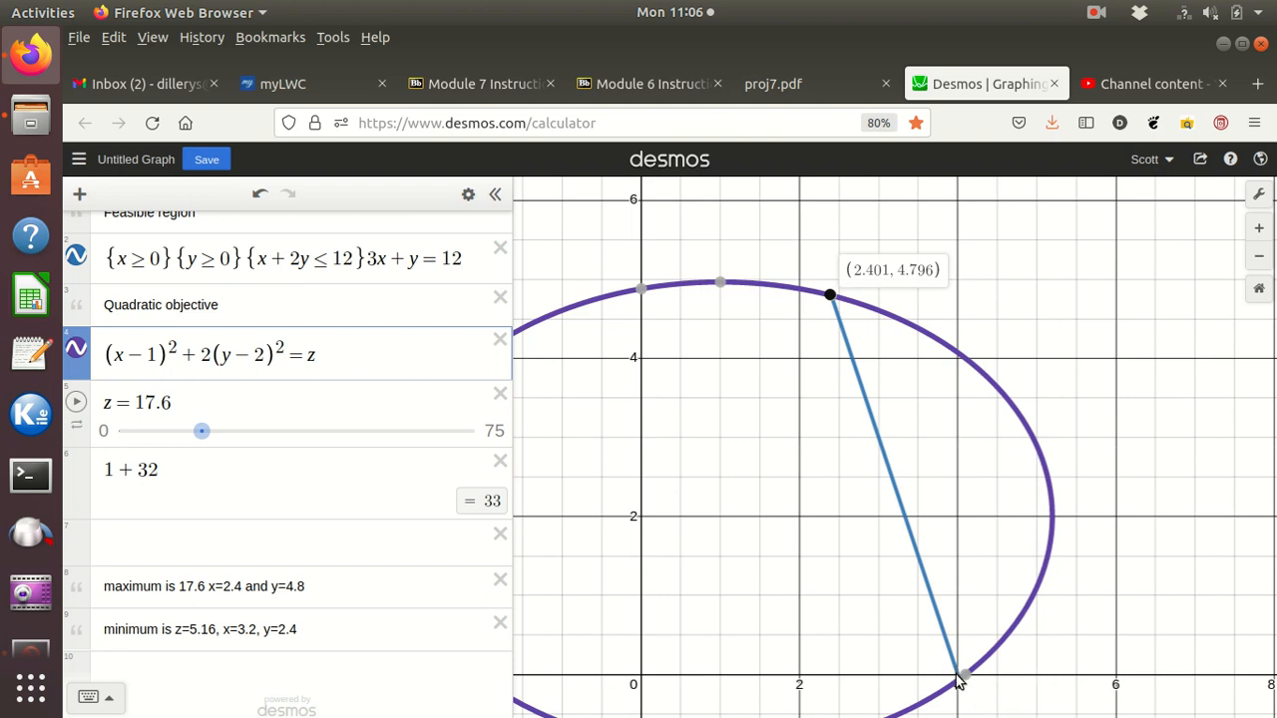